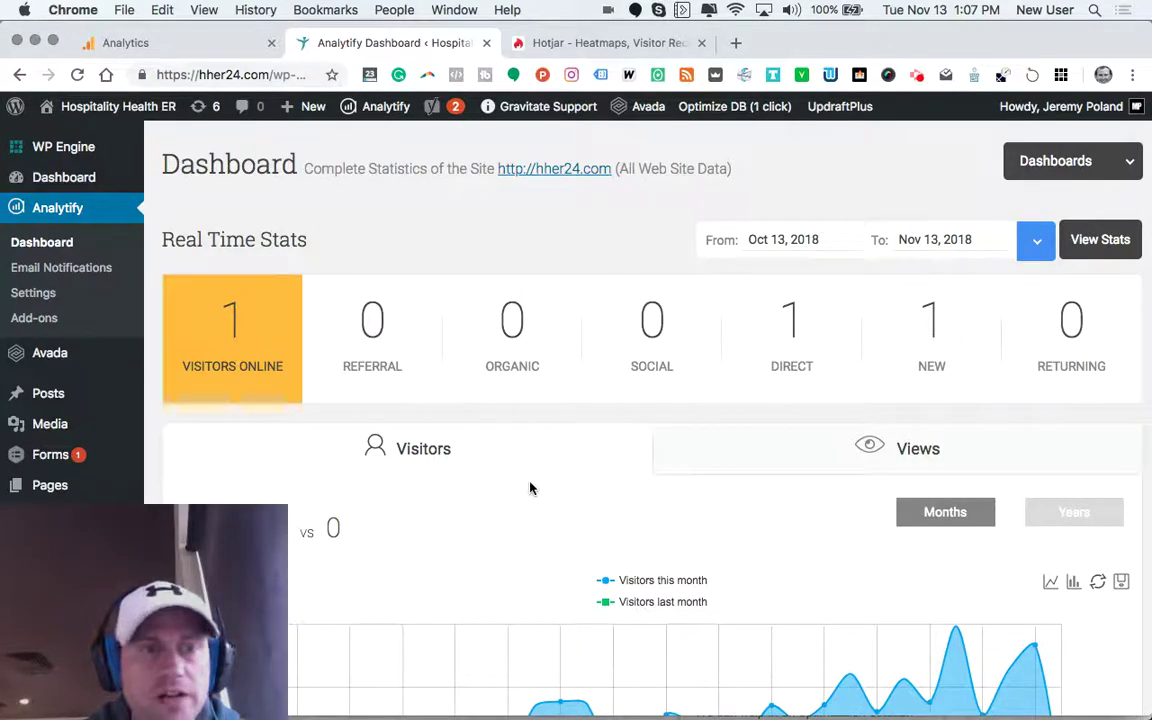
Glance at the Google Analytics home report, then return to the Analytify dashboard.
scroll(530, 488, down, 5)
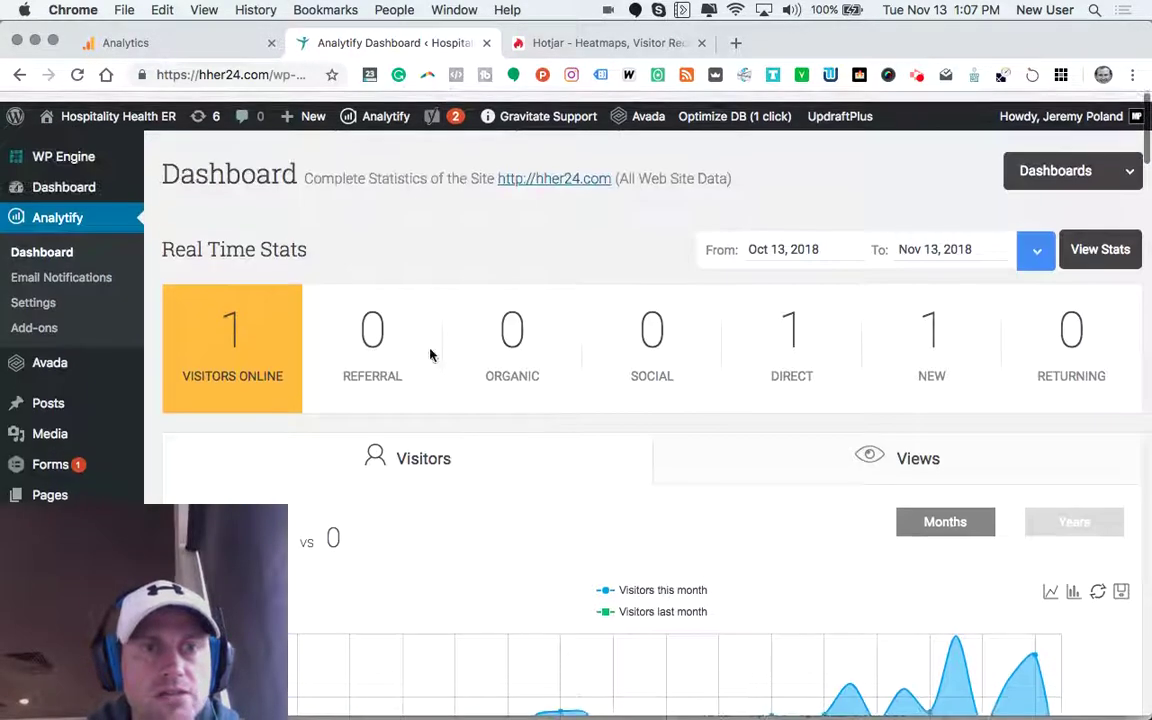
click(180, 43)
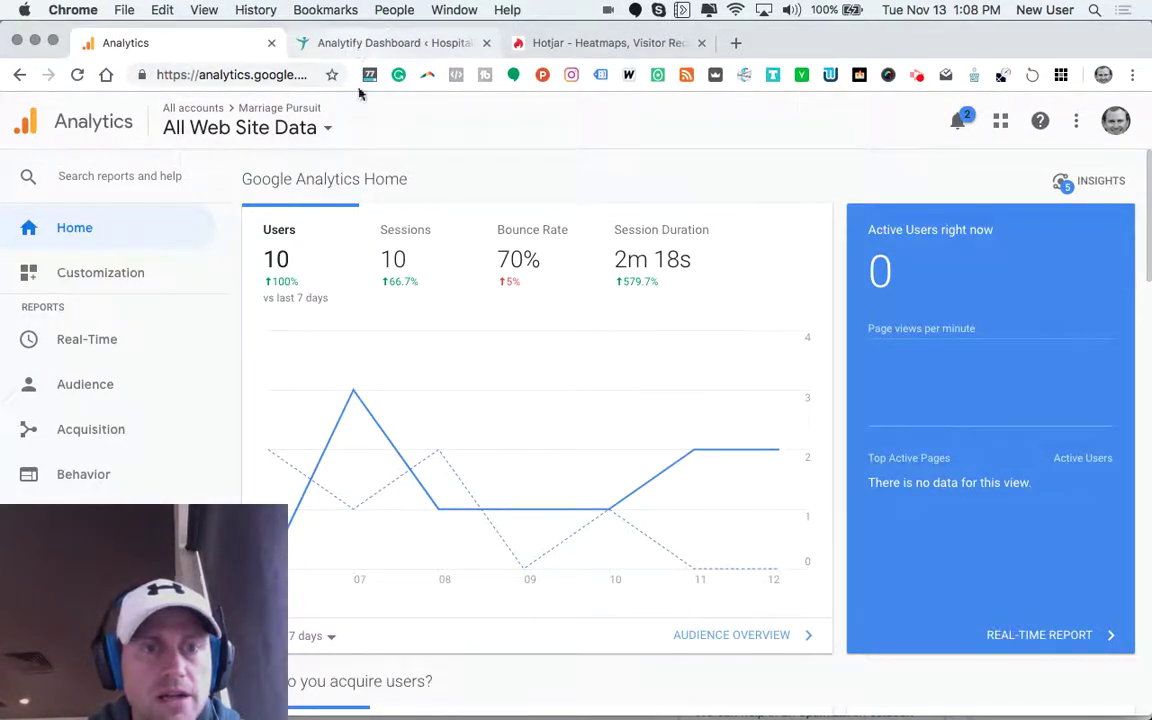
click(366, 45)
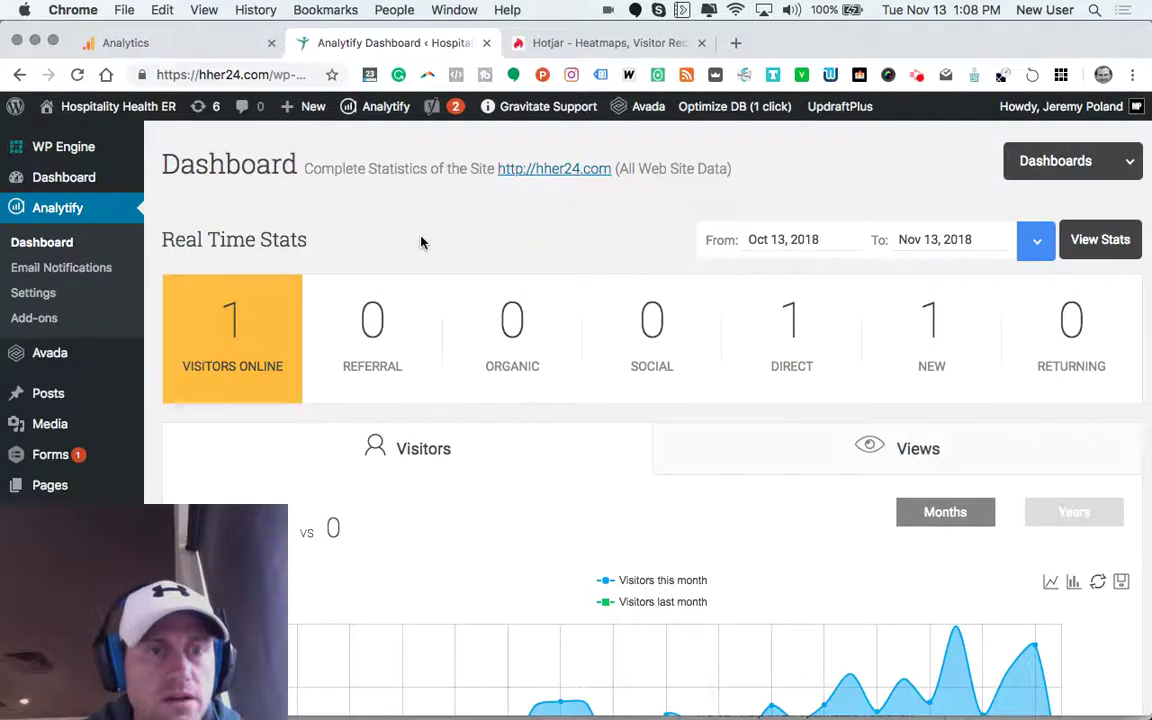
Inspect the Visitors chart's 12-Nov point in the 5,557-visitor monthly chart.
scroll(419, 239, down, 5)
scroll(419, 244, up, 3)
scroll(421, 244, up, 2)
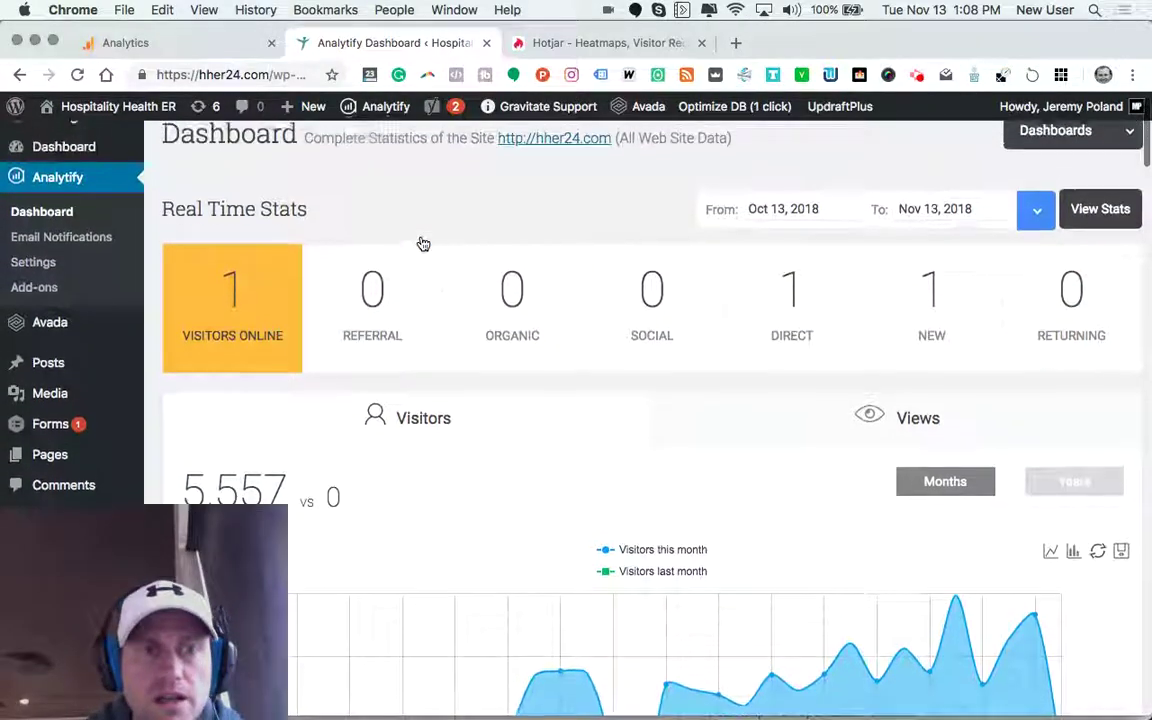
scroll(421, 244, down, 1)
scroll(421, 242, down, 1)
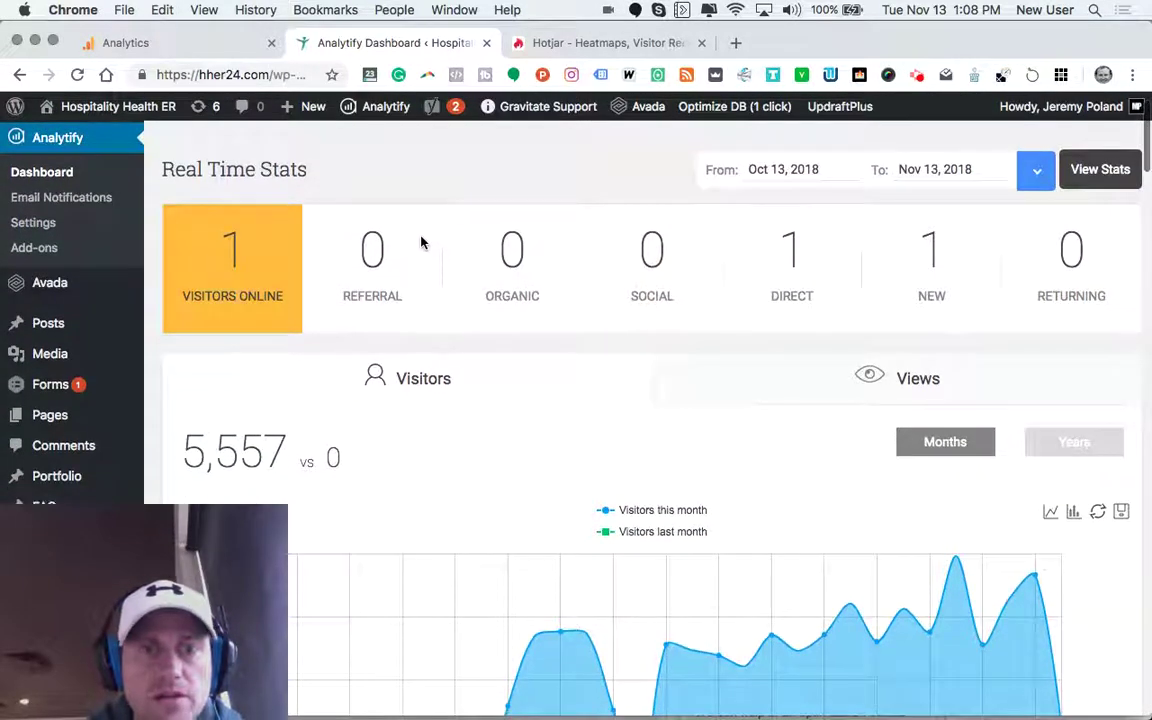
scroll(543, 453, down, 5)
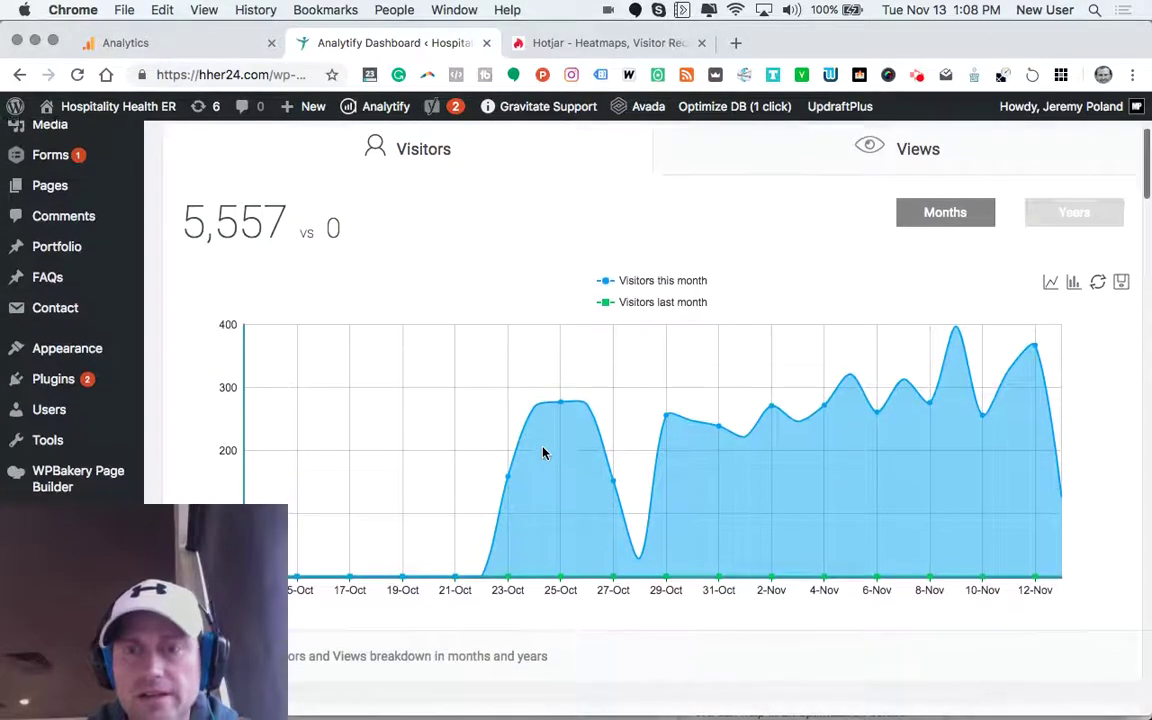
scroll(543, 453, down, 5)
scroll(543, 453, up, 5)
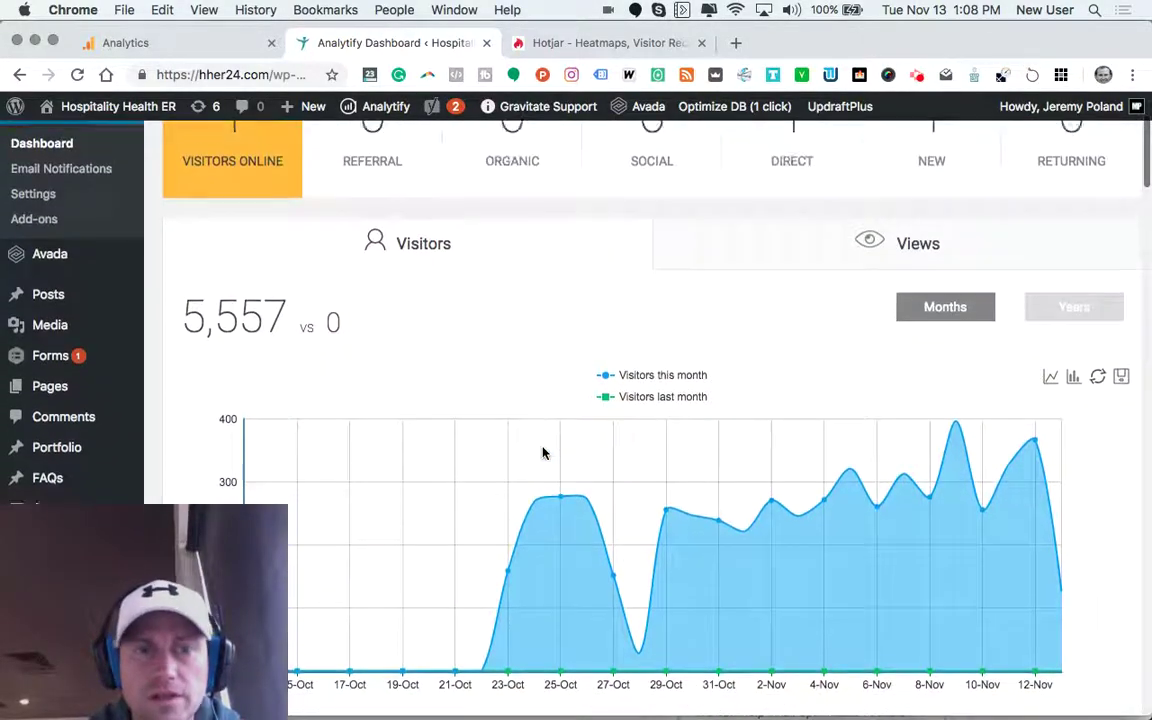
scroll(543, 453, down, 2)
scroll(543, 453, up, 1)
scroll(543, 453, up, 1)
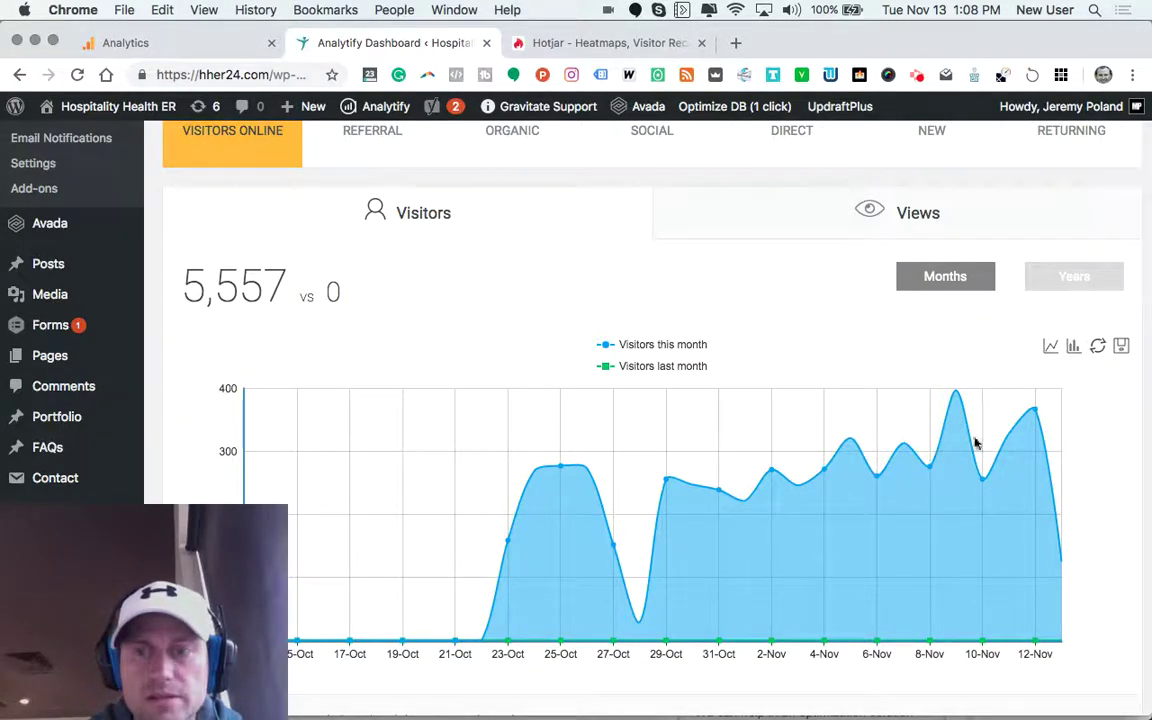
mouse_move(1035, 418)
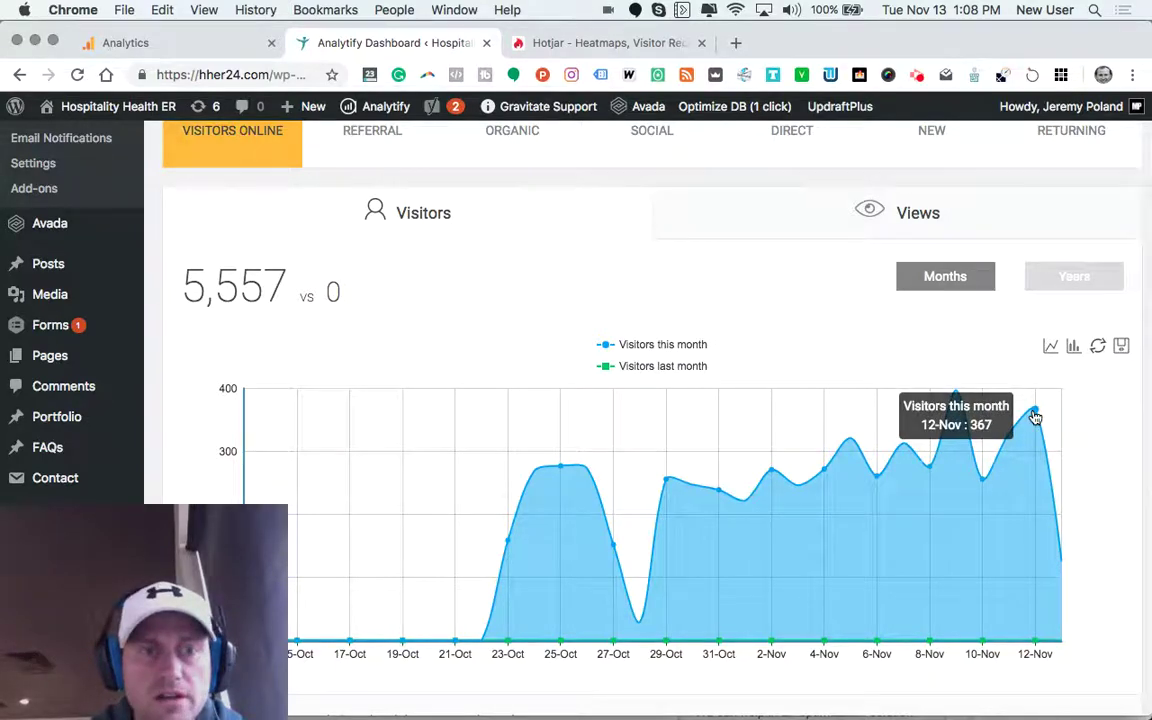
Highlight the DIRECT real-time traffic count, then bring General Statistics into view.
scroll(1035, 418, up, 5)
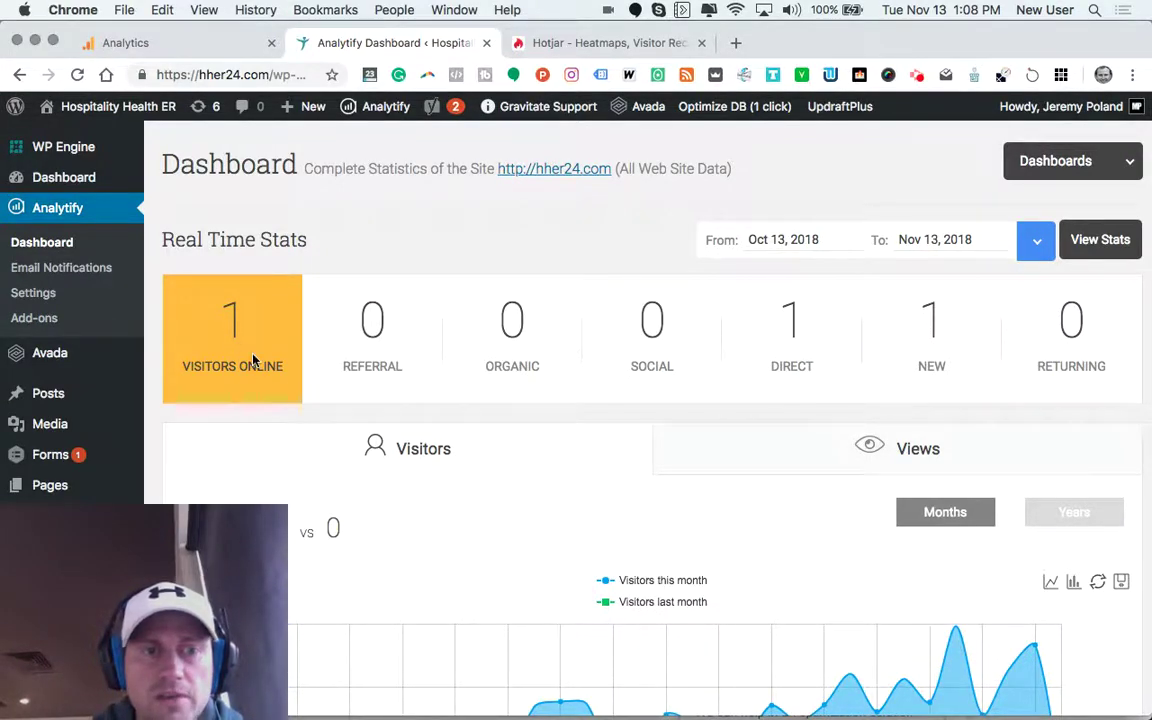
scroll(229, 326, down, 3)
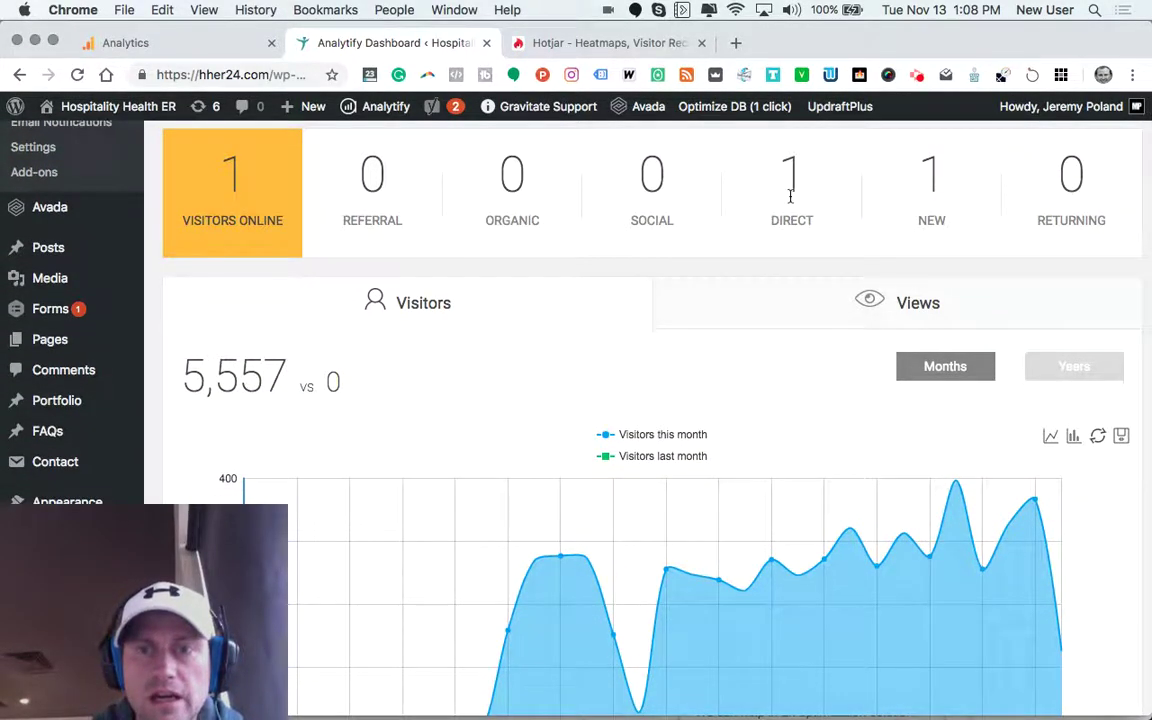
drag(774, 212, 825, 221)
scroll(822, 297, down, 6)
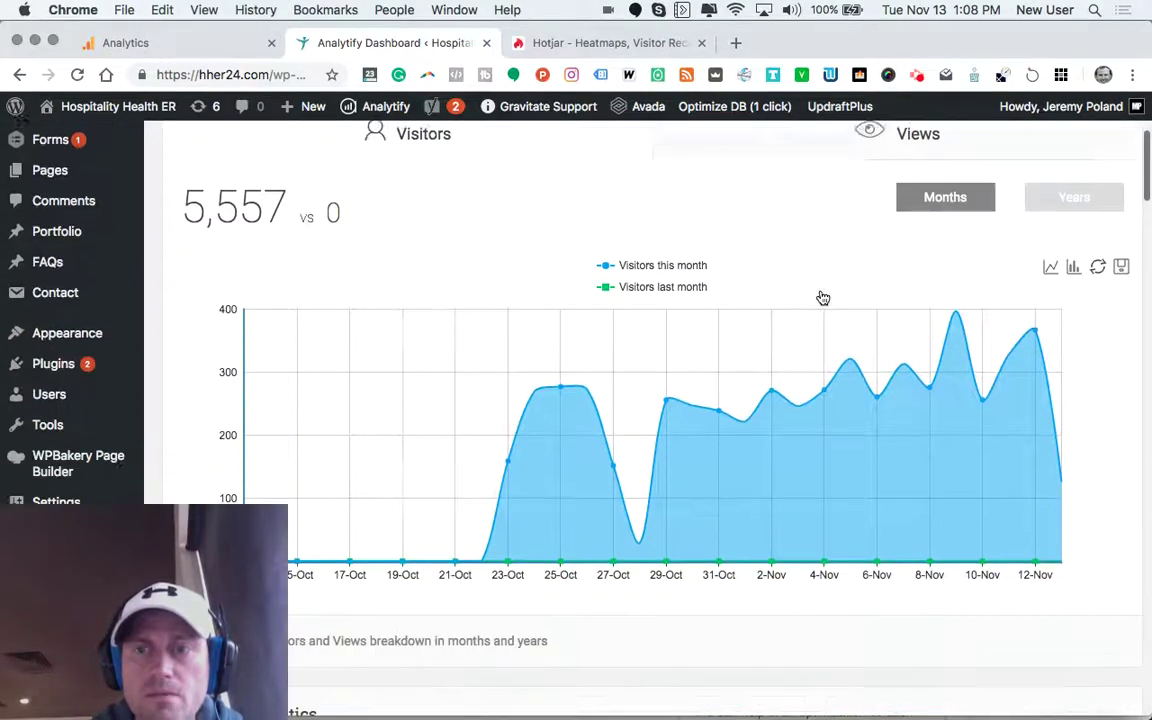
scroll(822, 297, down, 1)
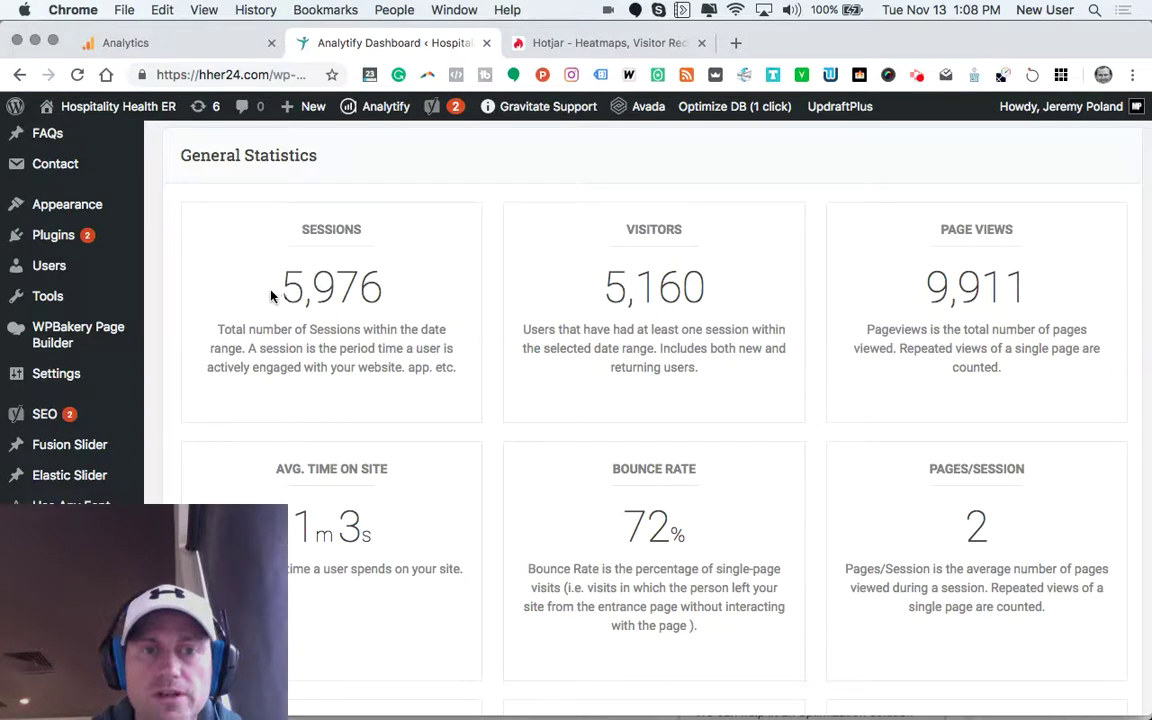
Highlight 5,976 sessions, 5,160 visitors and 9,911 page views in General Statistics.
drag(284, 289, 385, 278)
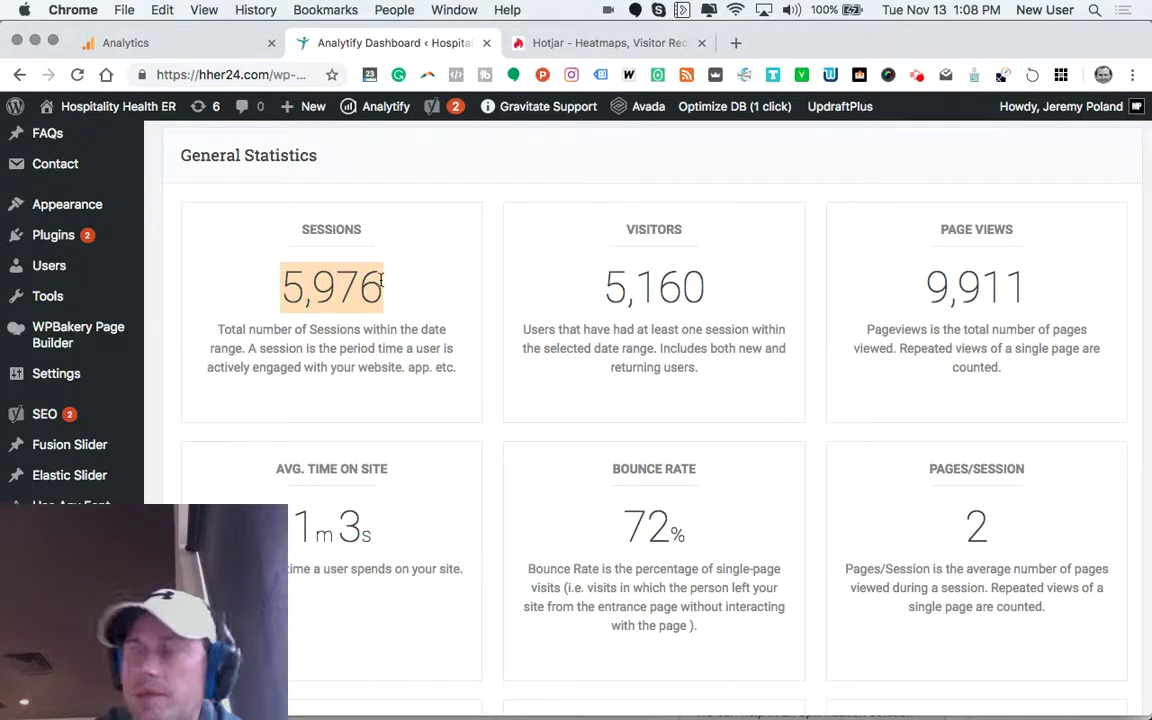
drag(599, 289, 703, 291)
drag(918, 288, 1030, 298)
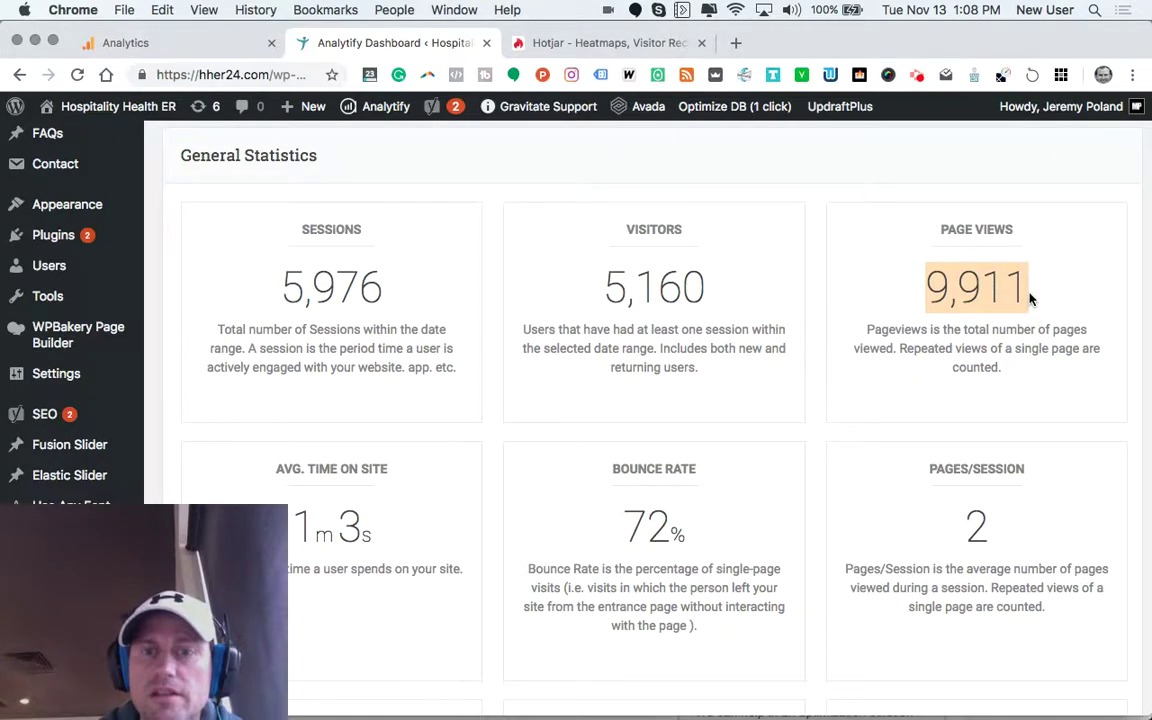
Highlight the 1m3s average time on site, then the 72% bounce rate.
scroll(684, 420, down, 4)
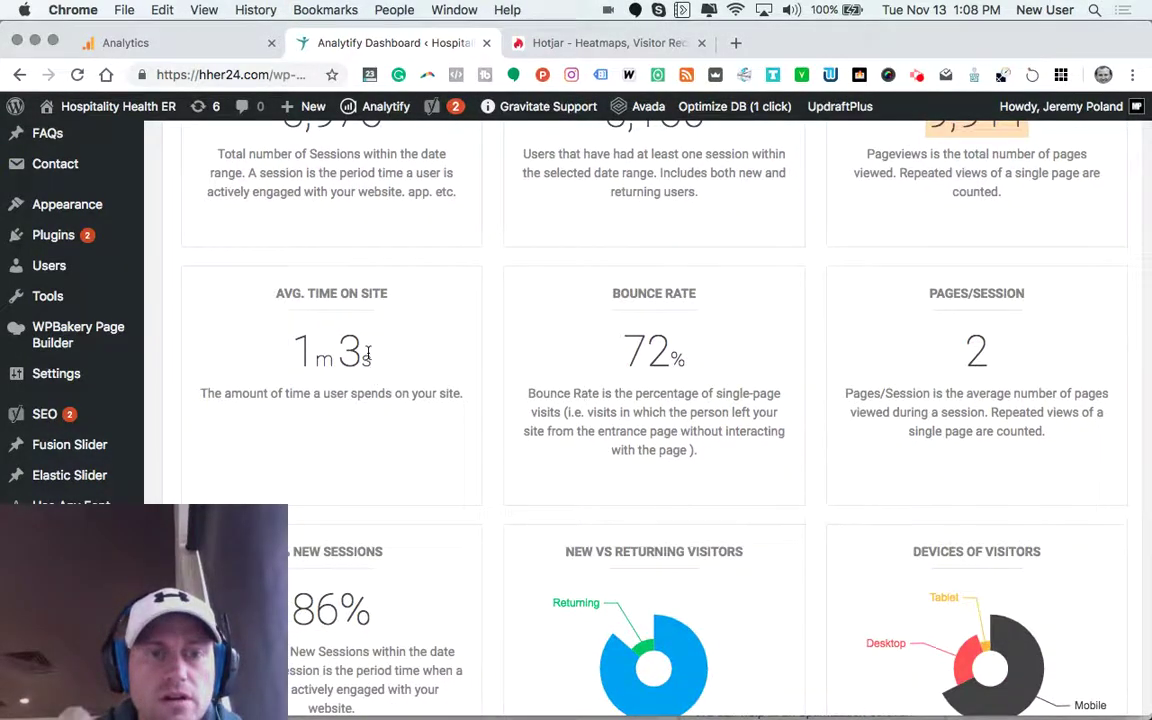
drag(368, 352, 298, 350)
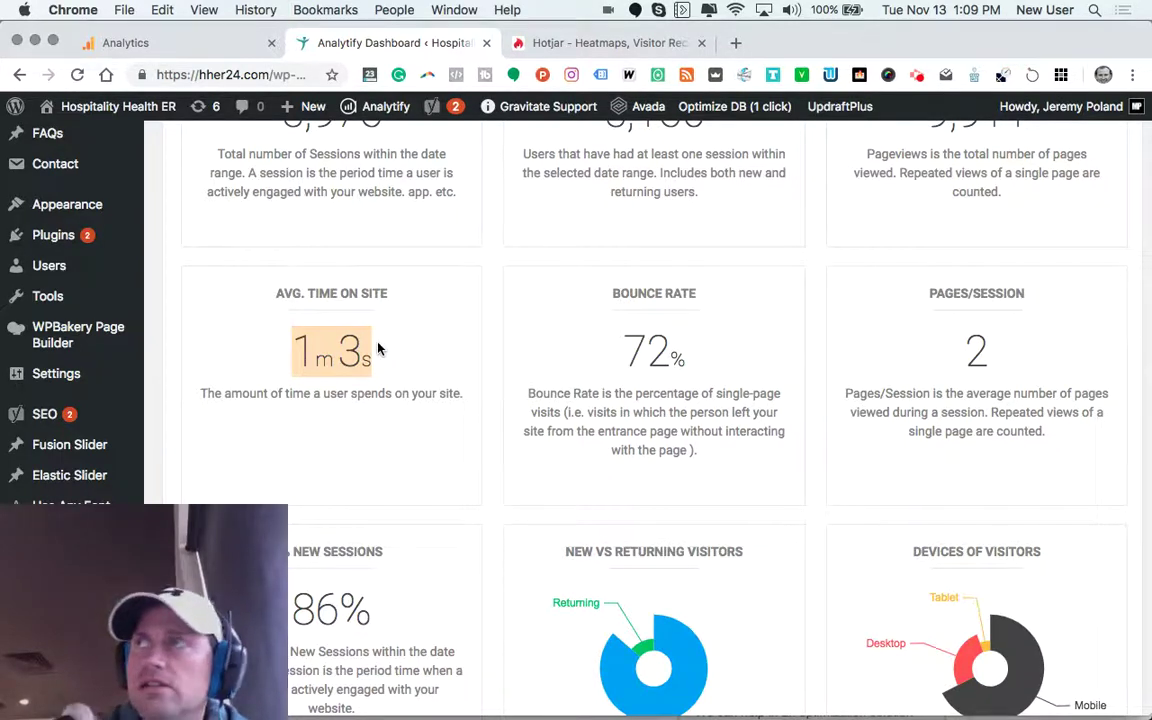
click(622, 345)
drag(622, 345, 684, 350)
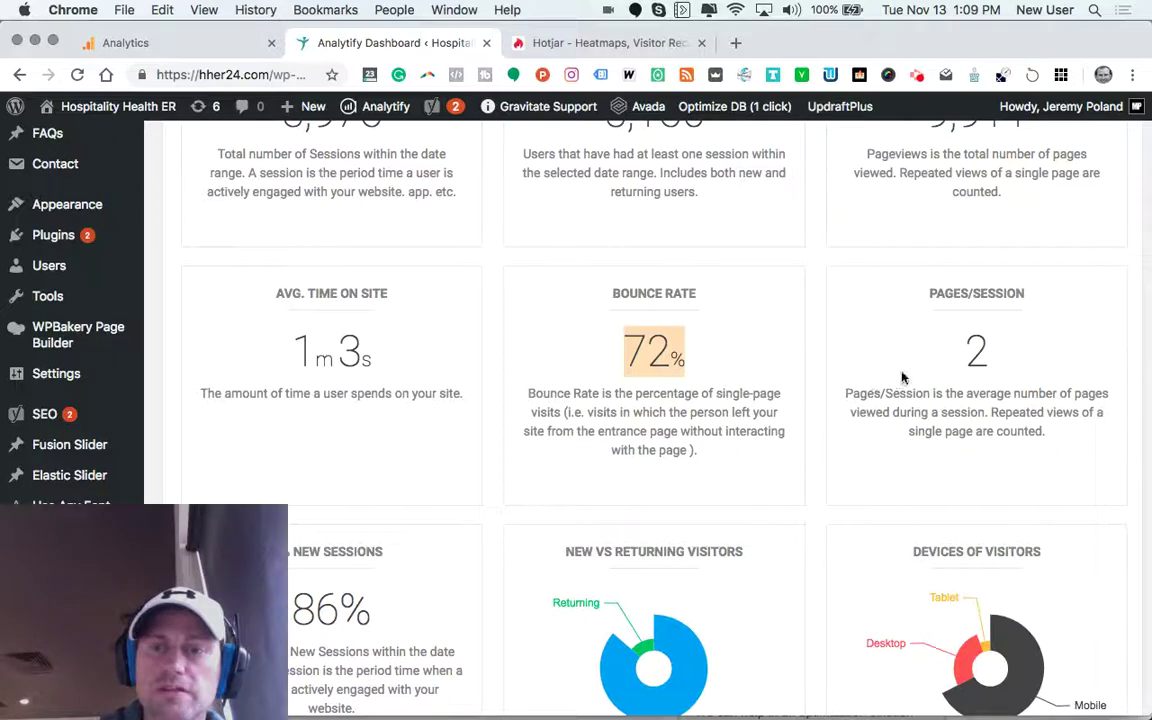
scroll(963, 361, down, 2)
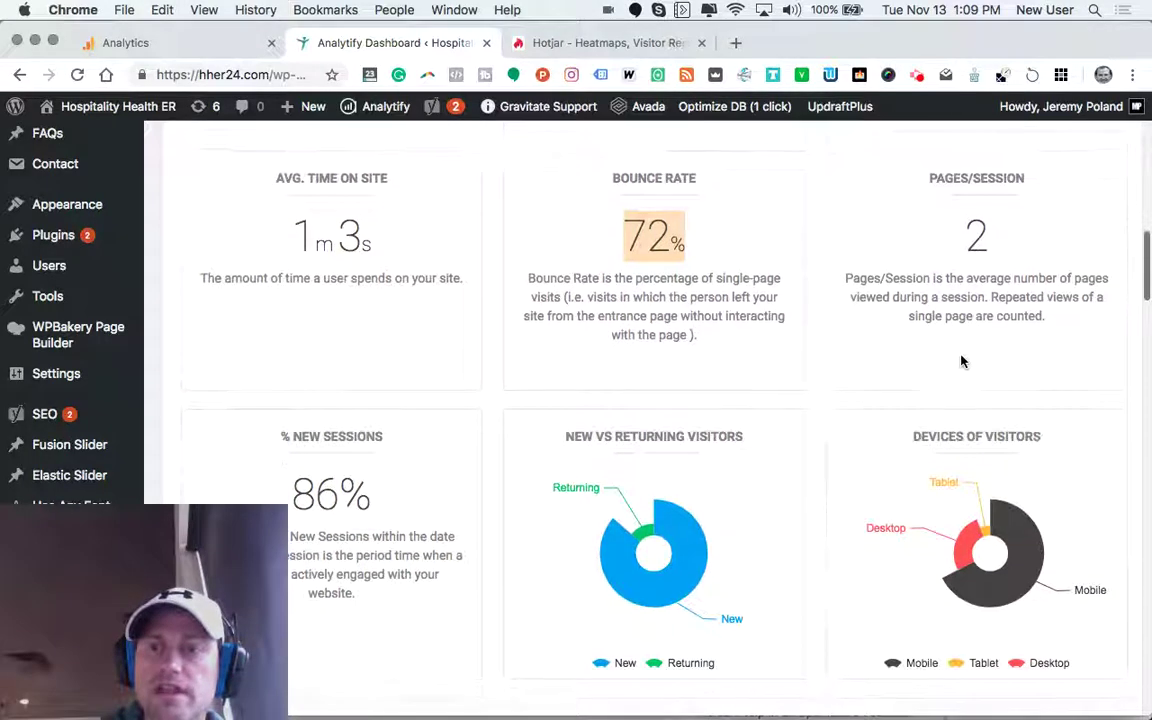
click(975, 237)
double_click(979, 237)
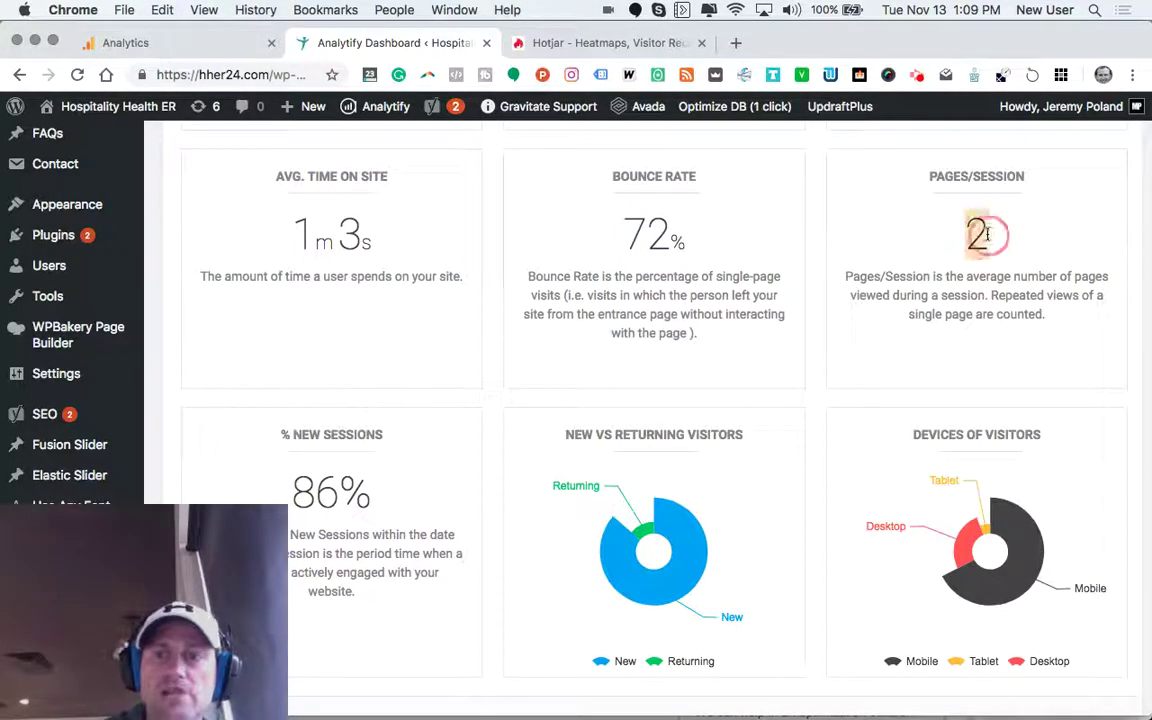
double_click(345, 489)
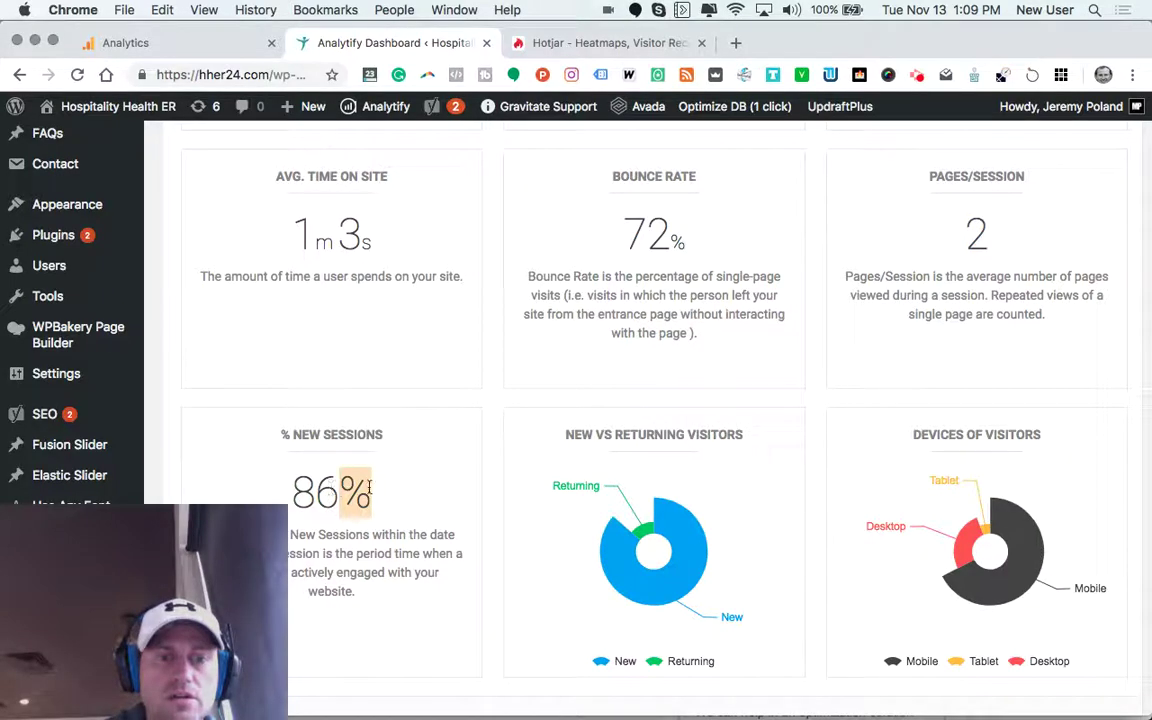
click(365, 488)
drag(283, 490, 372, 490)
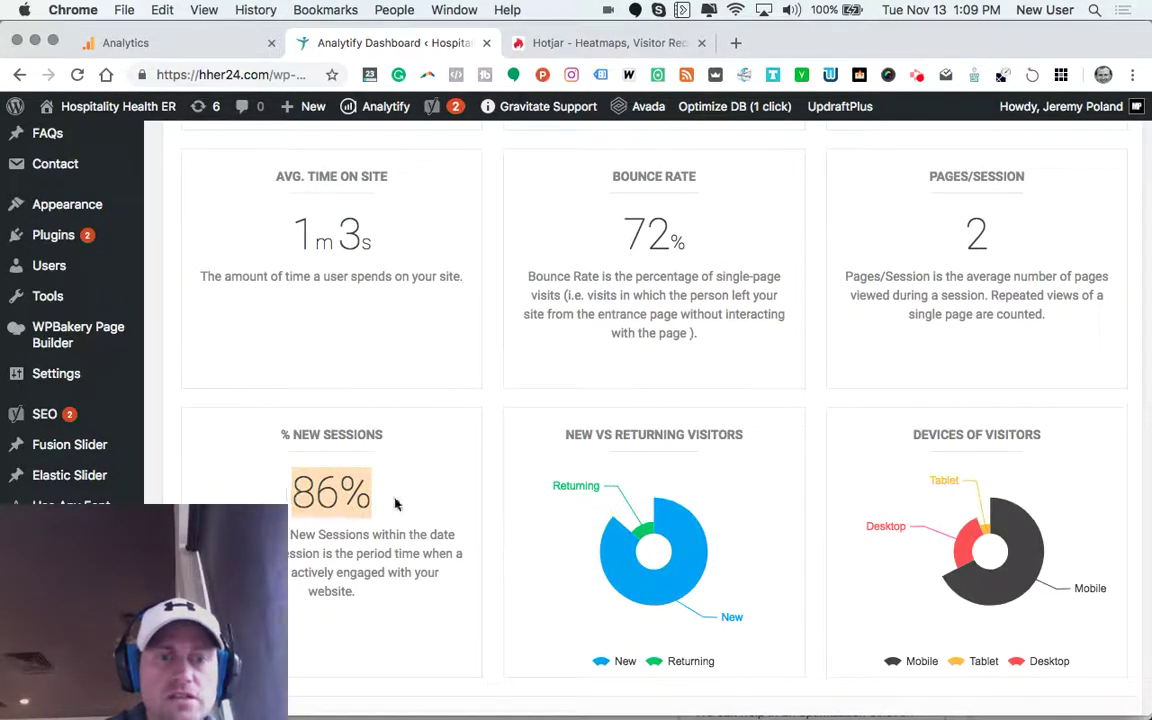
scroll(396, 497, down, 1)
scroll(398, 500, down, 1)
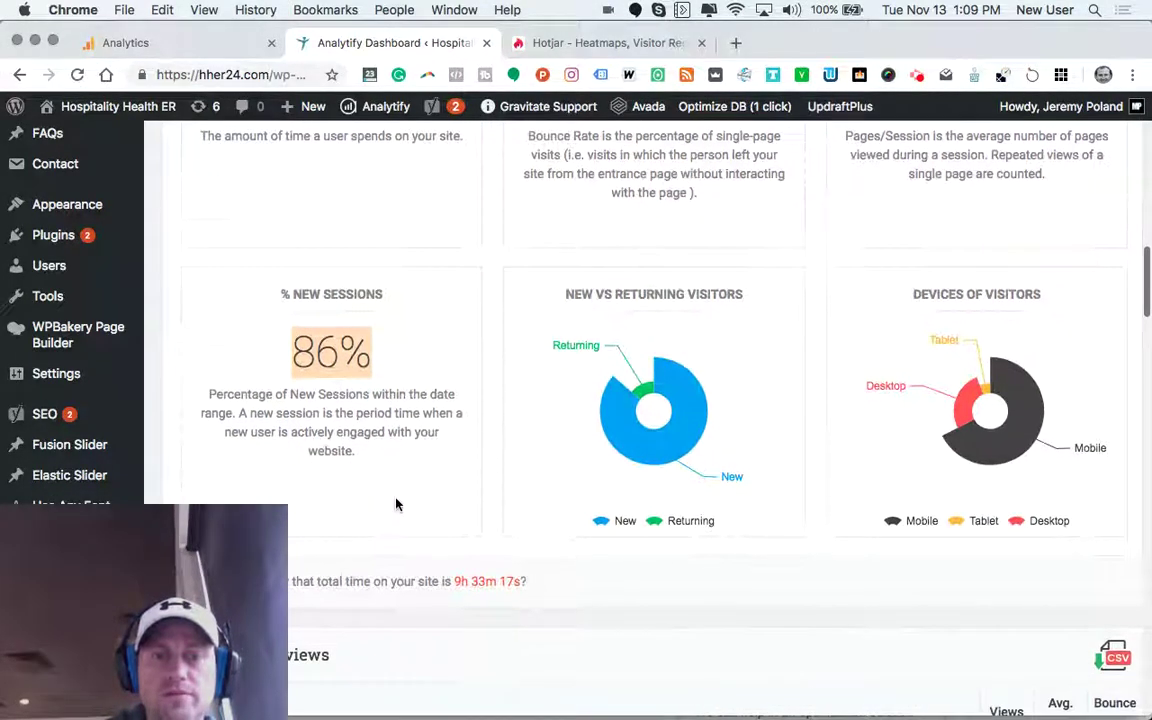
mouse_move(710, 460)
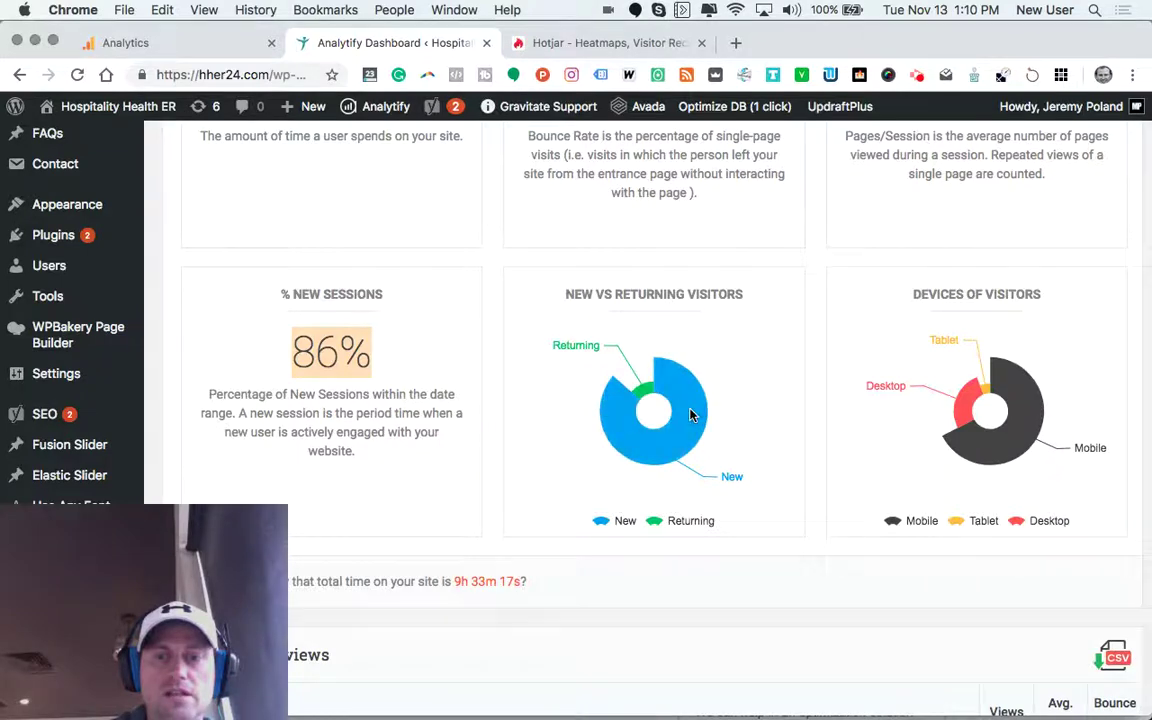
mouse_move(634, 375)
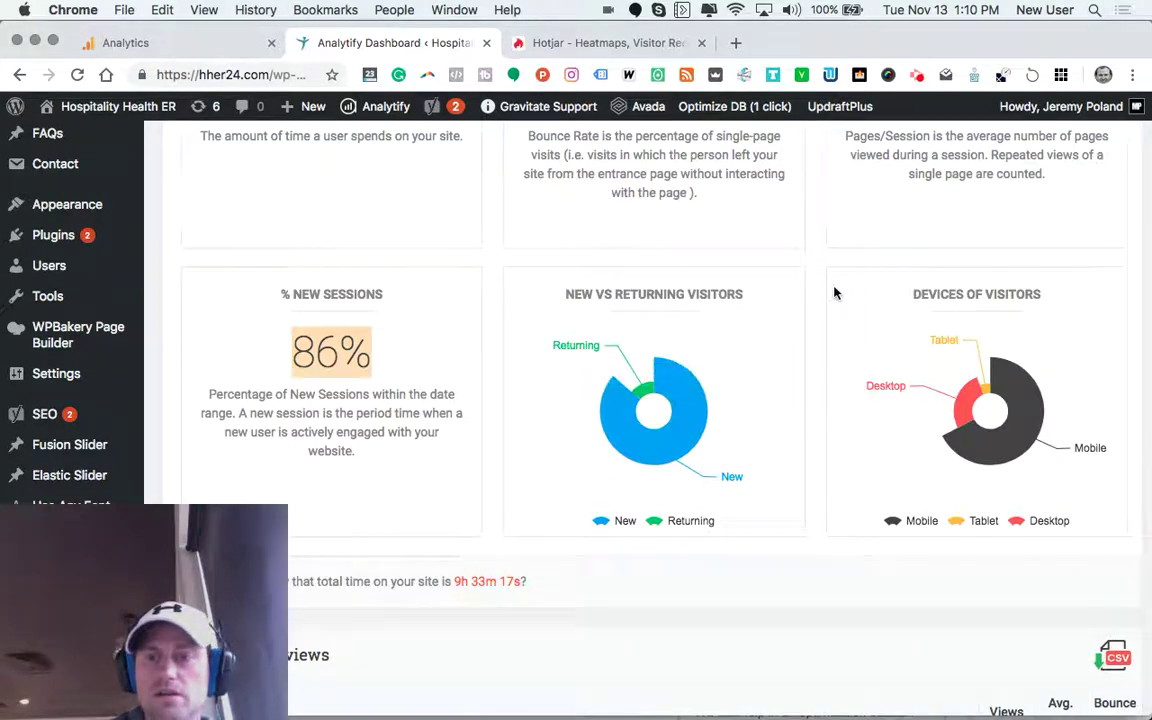
scroll(835, 292, down, 3)
mouse_move(1034, 362)
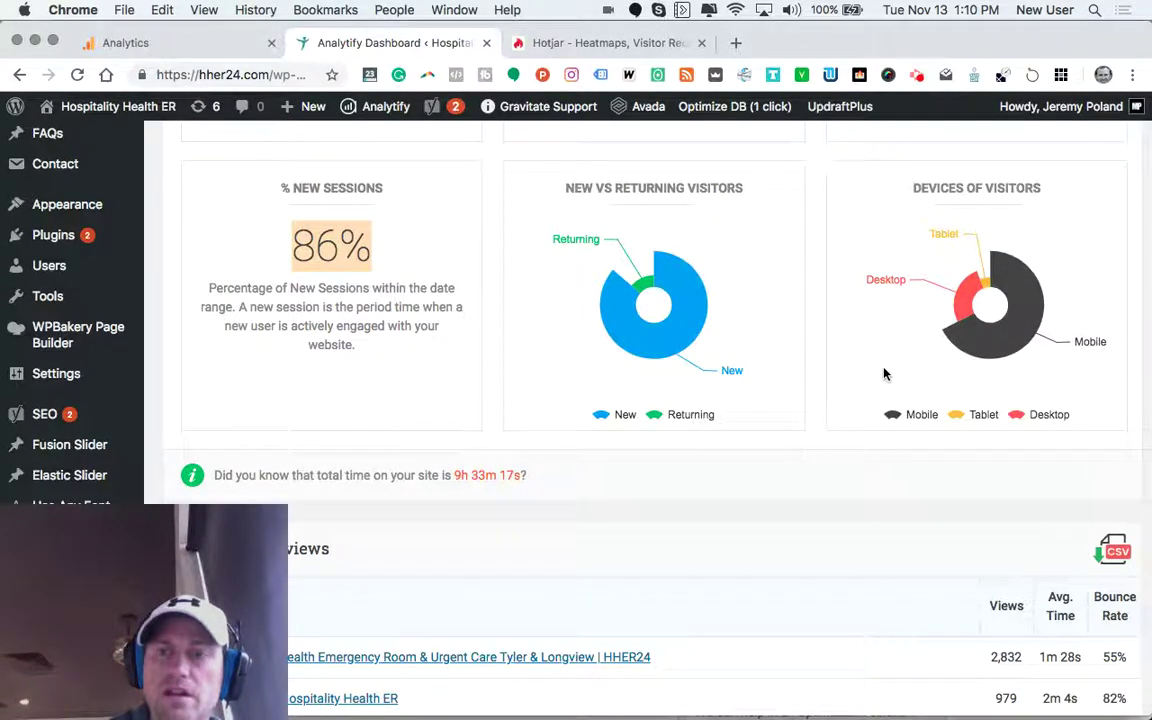
Page through Top pages by views pages 2 to 5, then back to page 1.
scroll(884, 374, down, 2)
scroll(884, 374, up, 1)
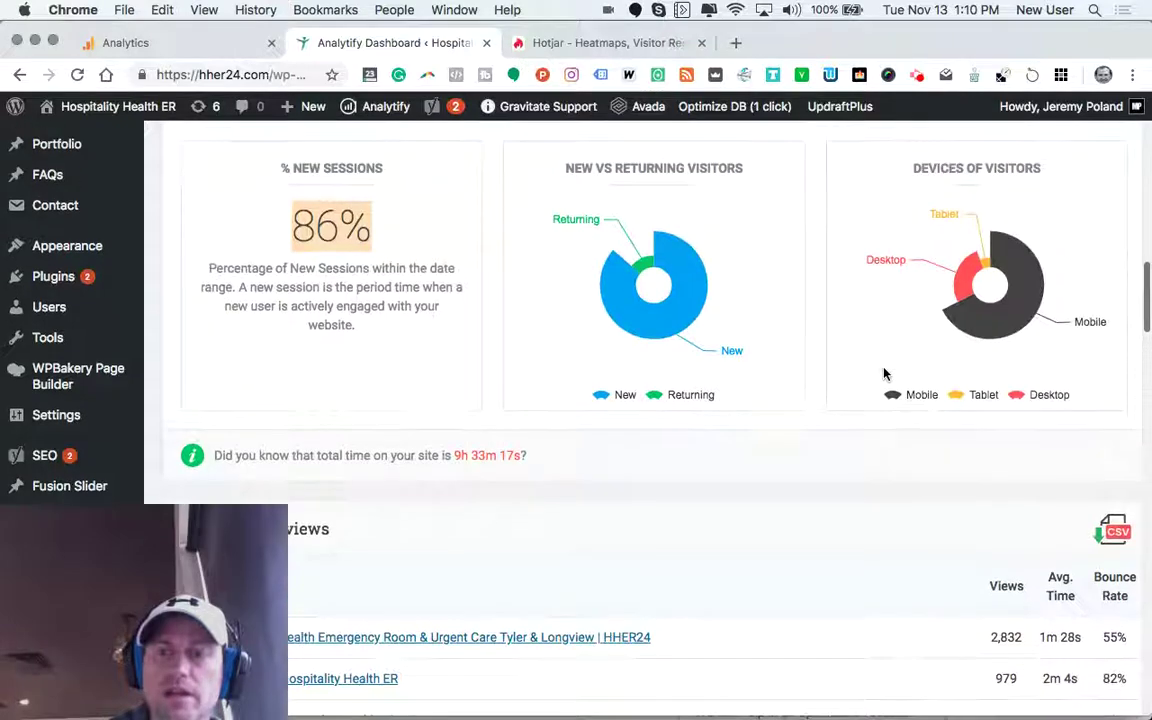
scroll(884, 374, down, 5)
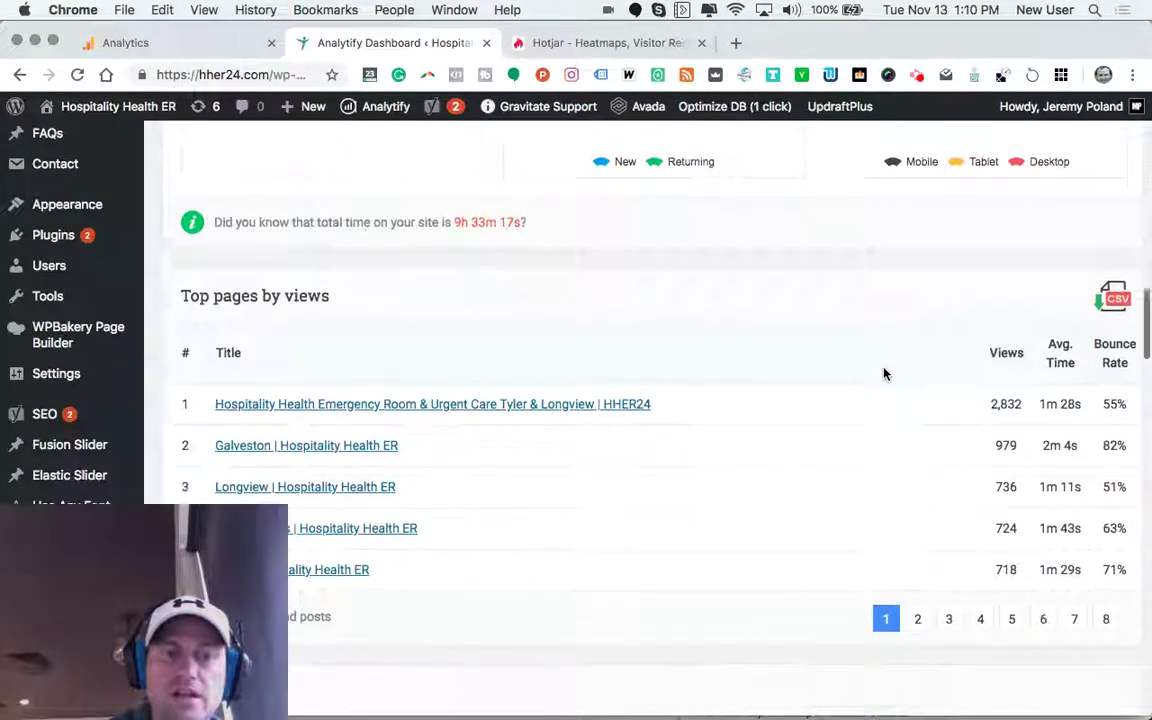
scroll(884, 374, down, 3)
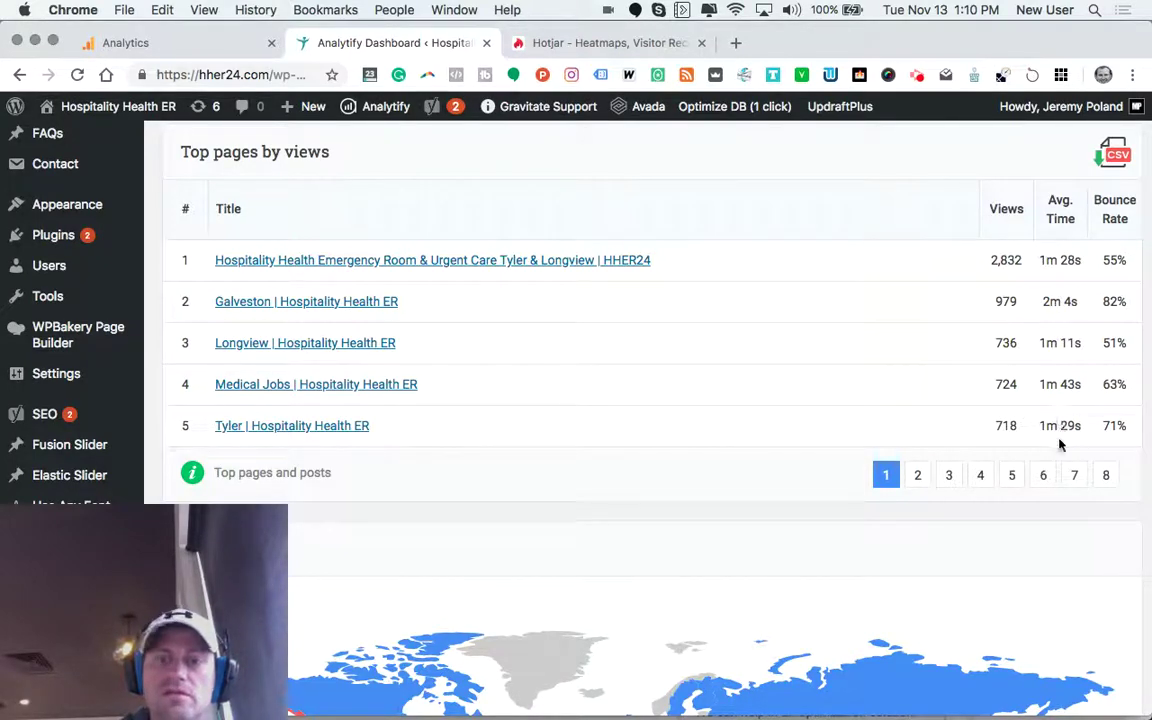
click(919, 480)
click(951, 480)
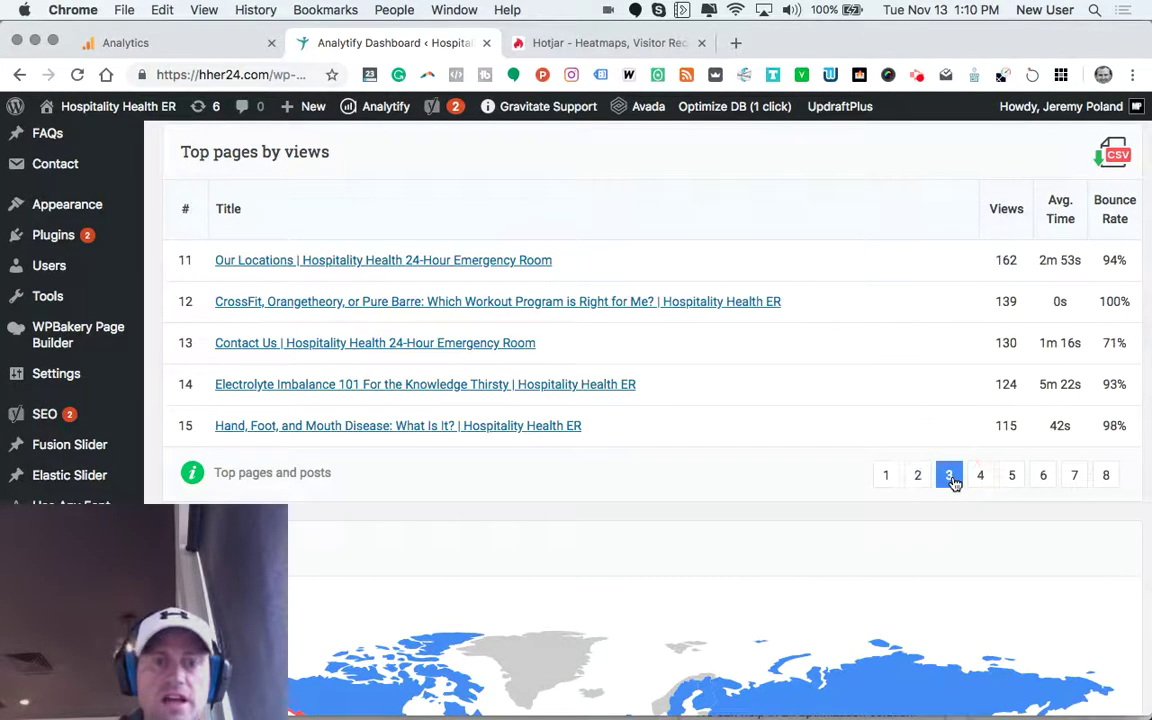
click(980, 480)
click(1011, 480)
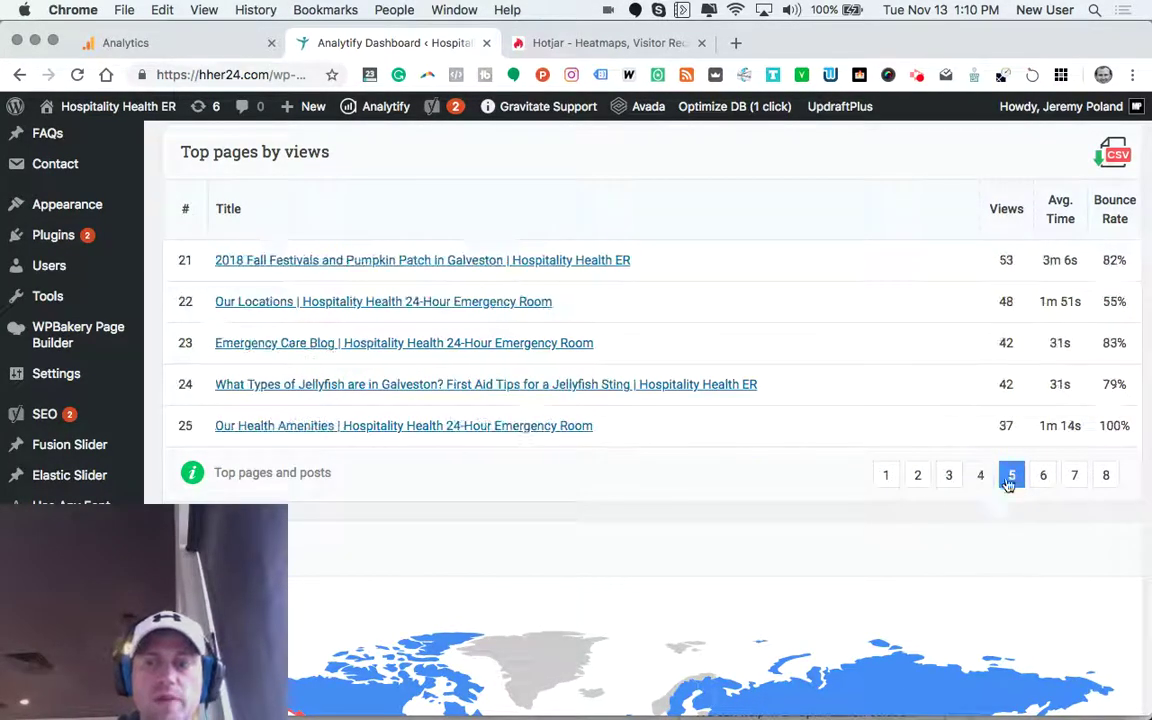
click(885, 478)
Switch to the Google Analytics home, then to the Hotjar homepage.
scroll(816, 358, up, 10)
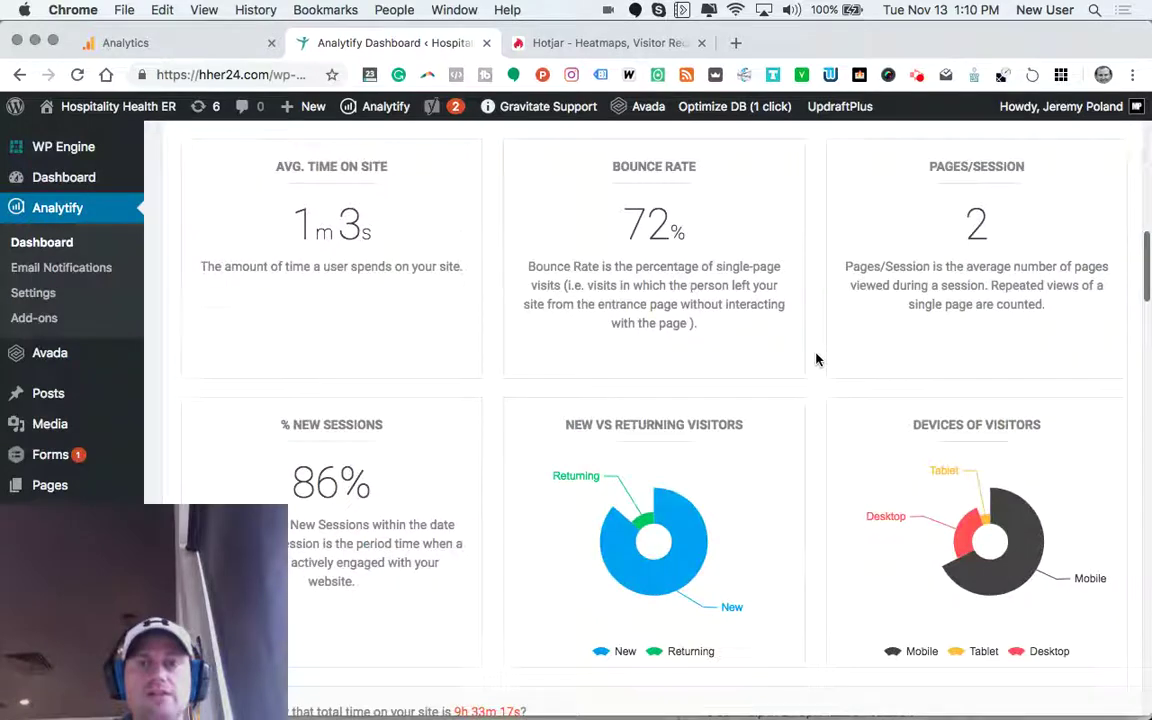
scroll(816, 358, up, 10)
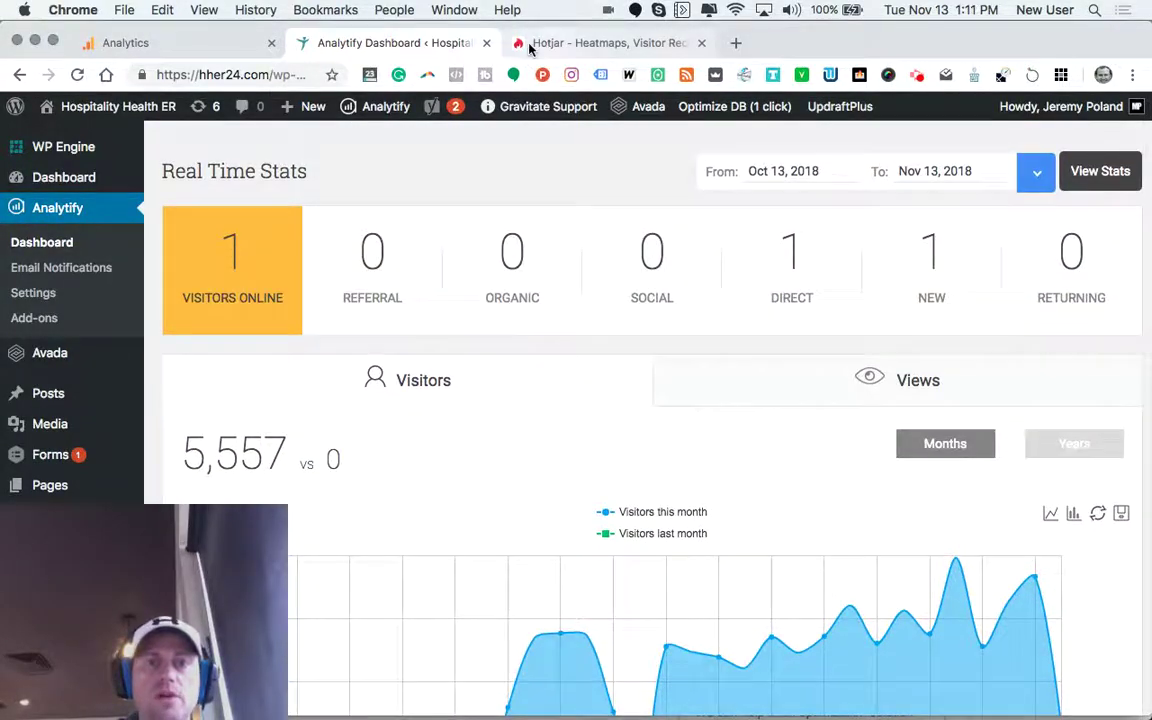
click(186, 46)
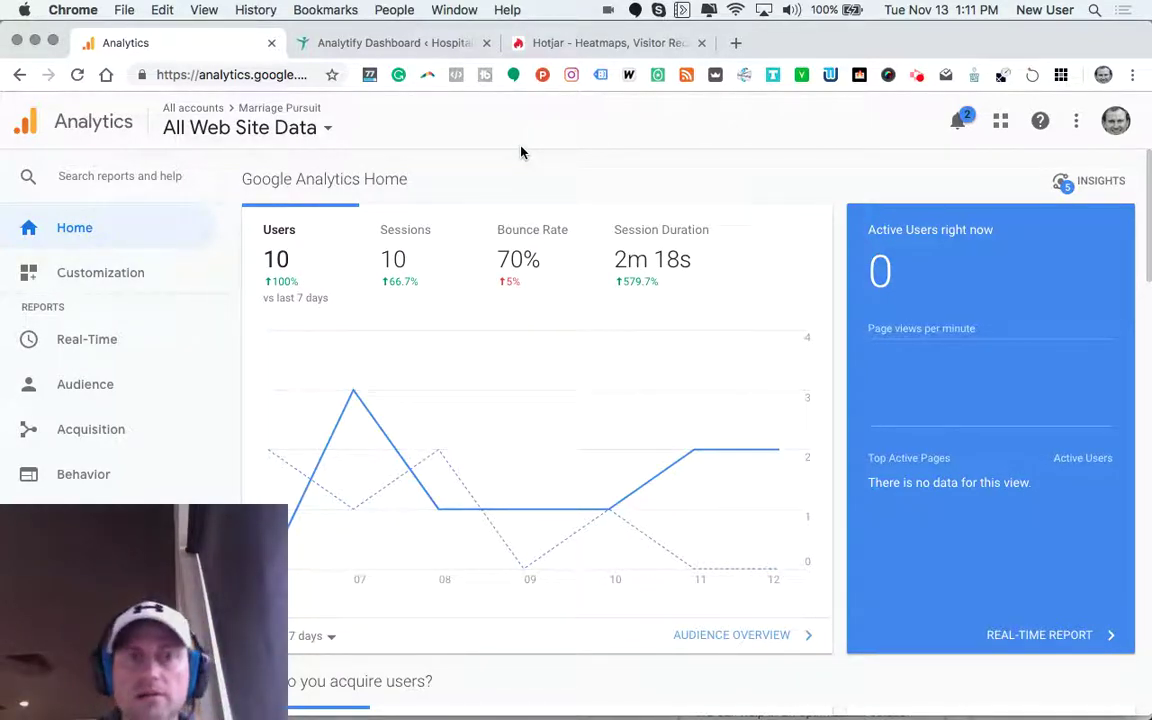
click(562, 42)
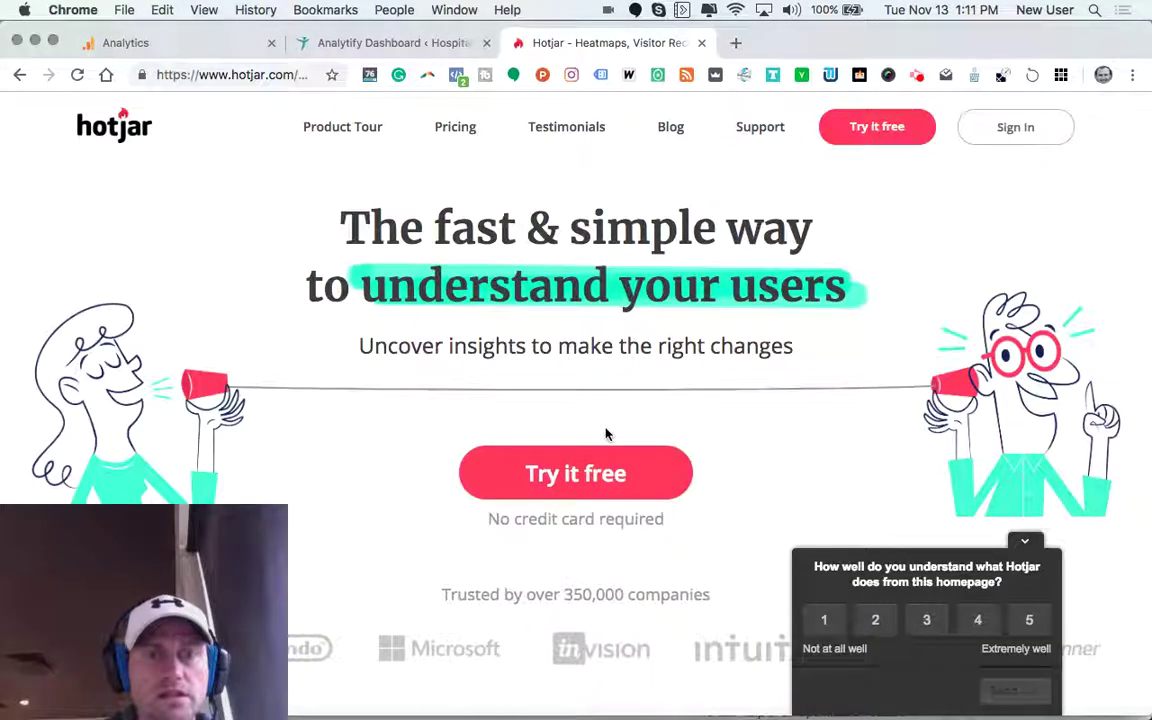
Browse the Hotjar homepage and collapse its rating survey popup.
scroll(607, 432, down, 5)
scroll(607, 432, down, 3)
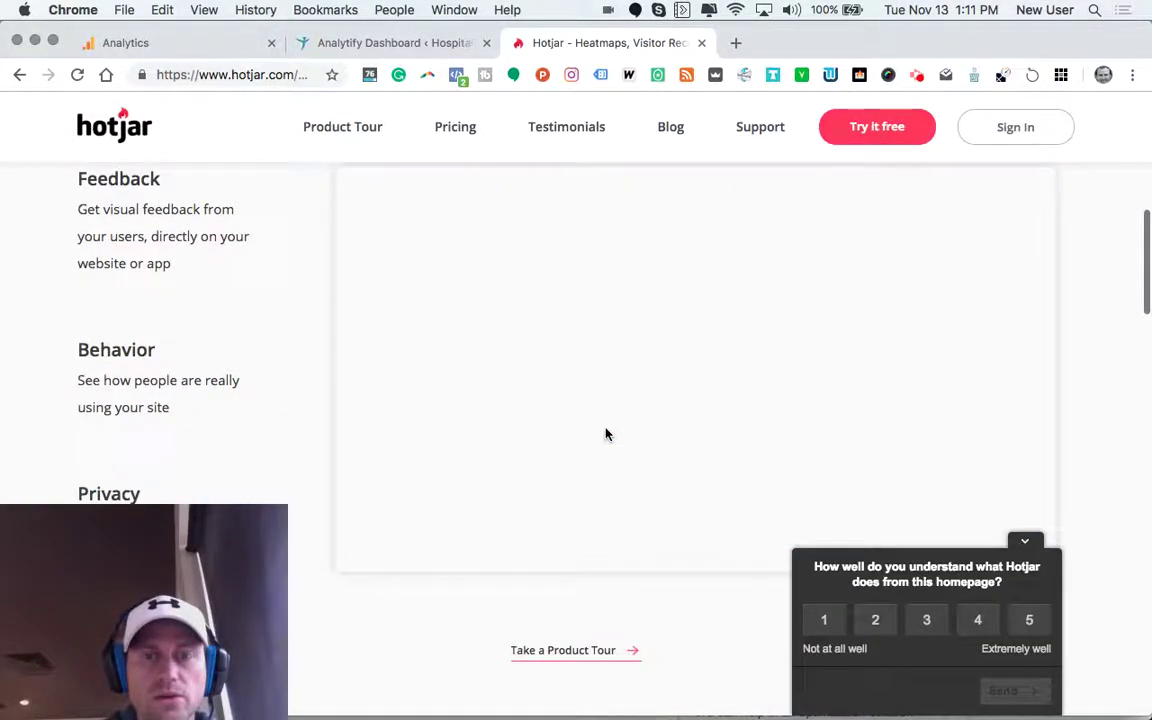
click(1029, 543)
scroll(843, 578, down, 10)
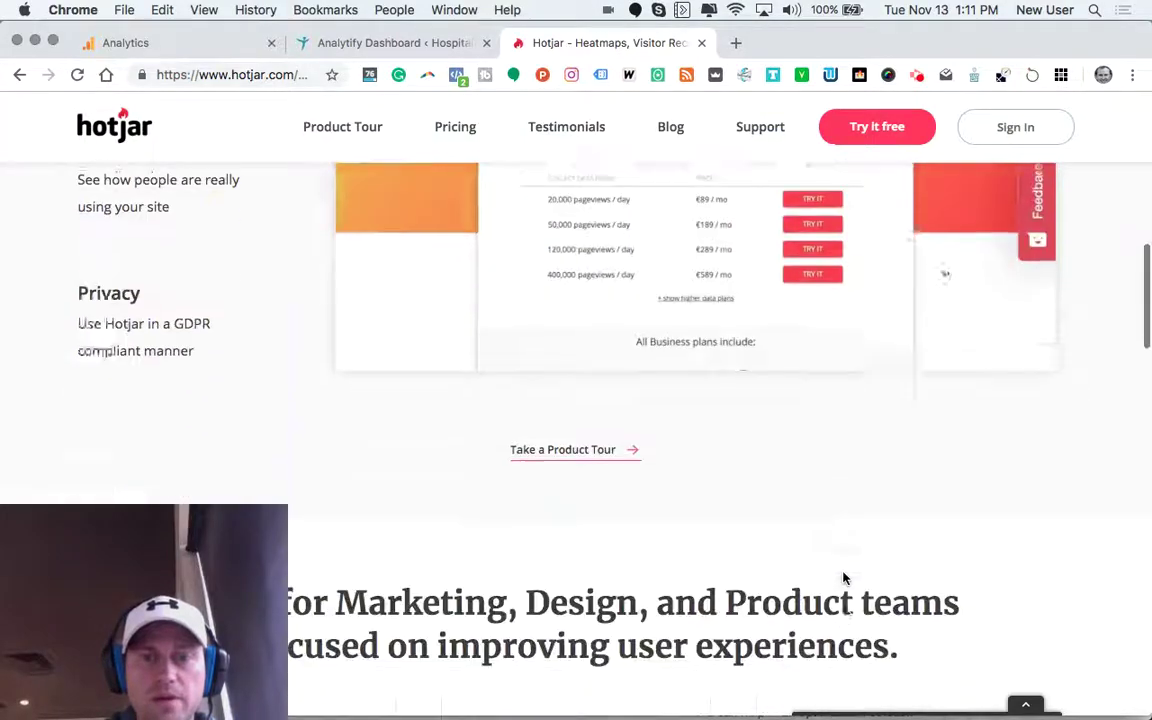
scroll(843, 578, down, 10)
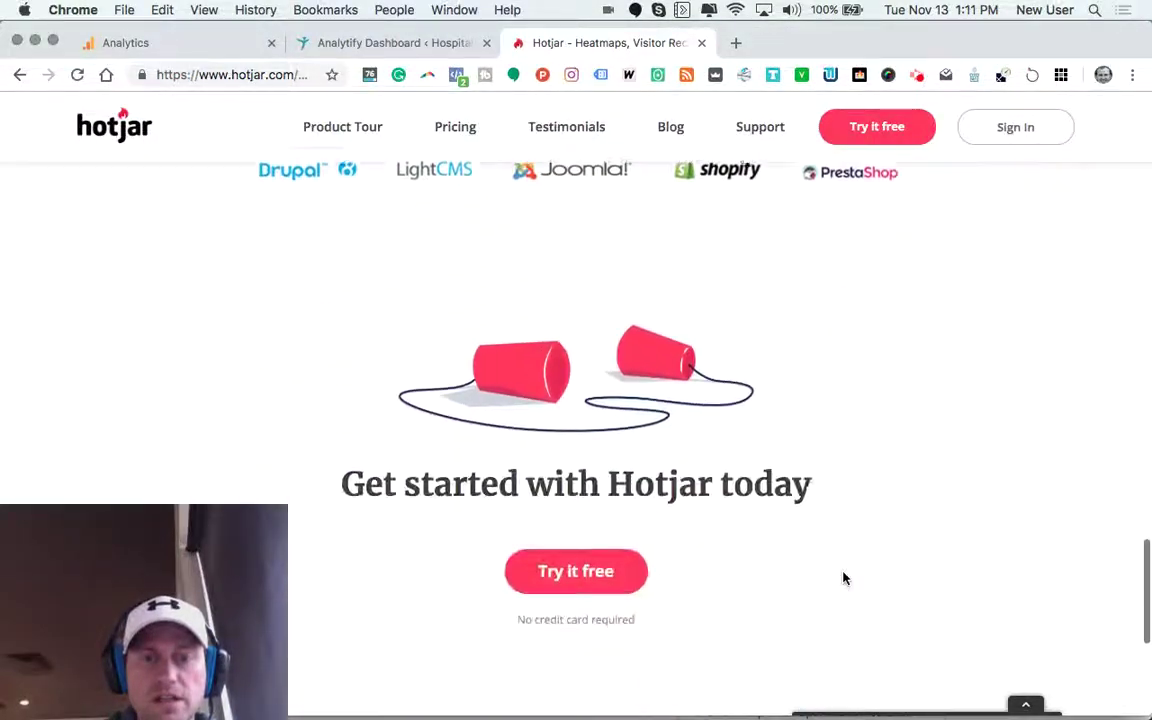
scroll(843, 578, up, 10)
scroll(843, 578, up, 10)
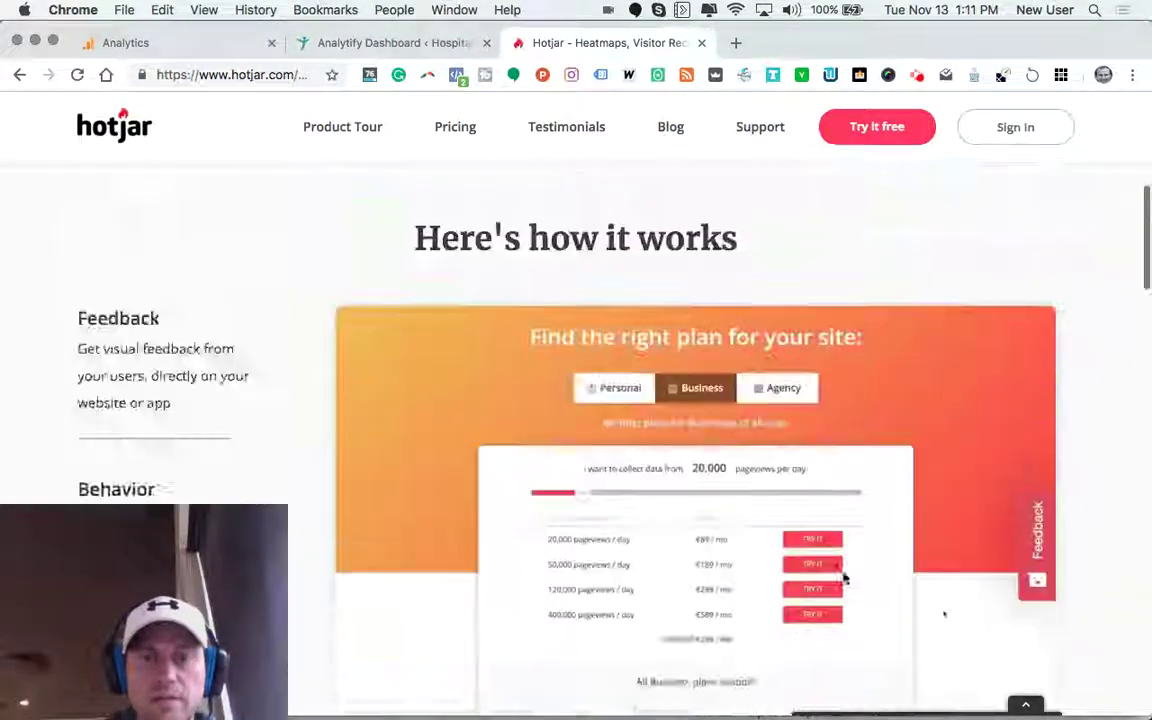
Finish browsing the Hotjar homepage and return to the Analytify dashboard.
scroll(843, 578, down, 2)
scroll(843, 578, up, 5)
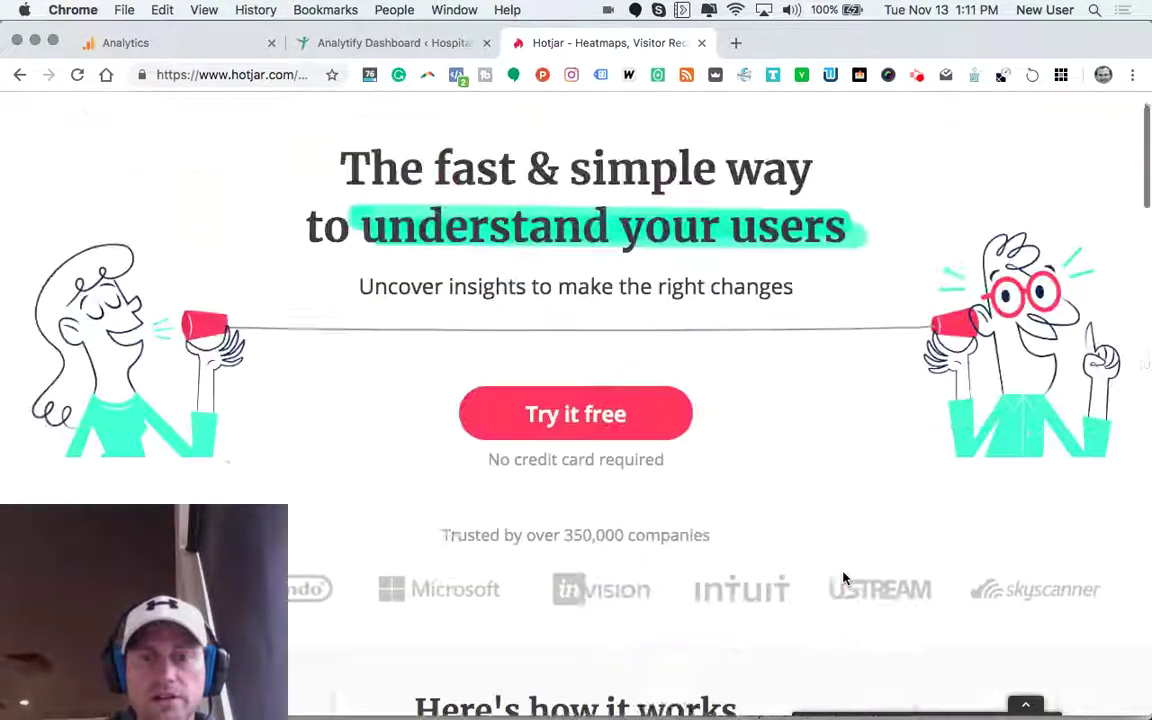
scroll(721, 508, down, 6)
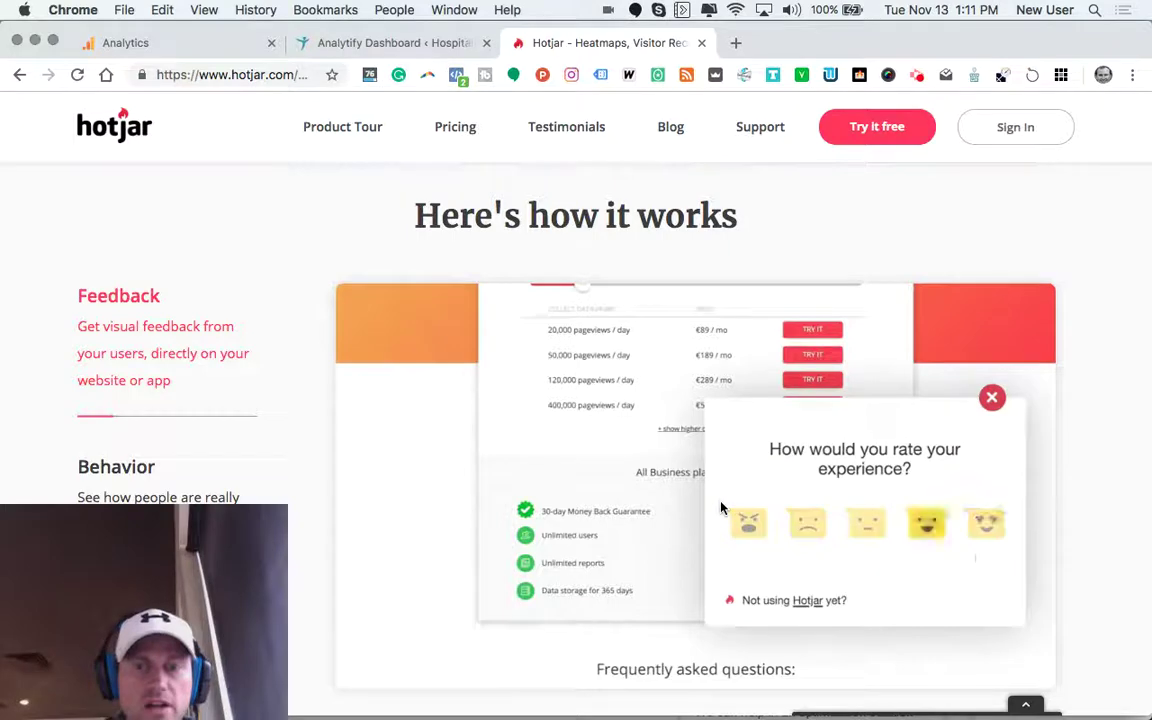
scroll(600, 497, down, 1)
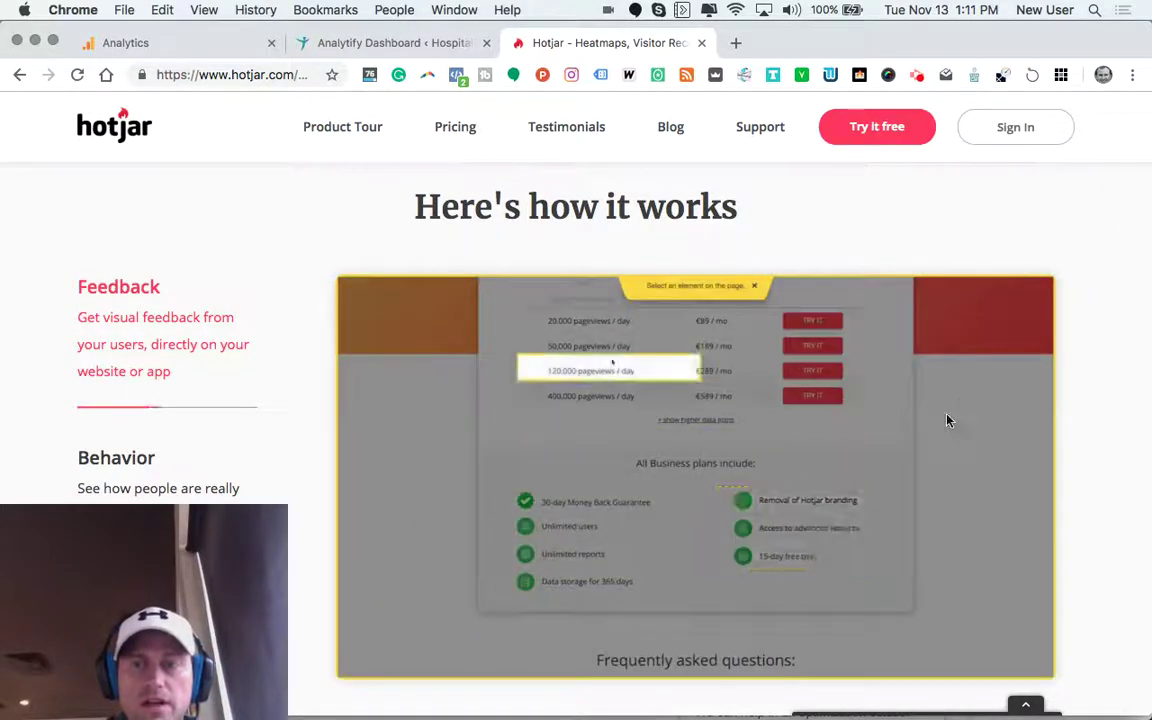
scroll(1111, 453, down, 5)
scroll(1111, 453, up, 5)
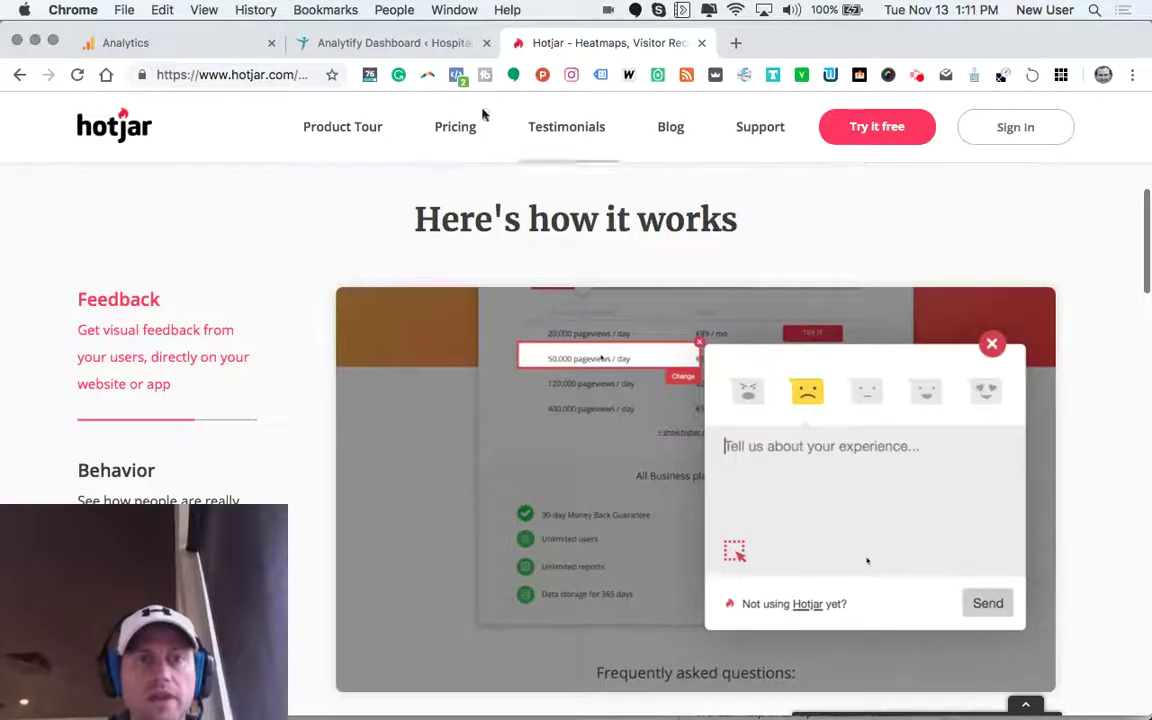
click(374, 44)
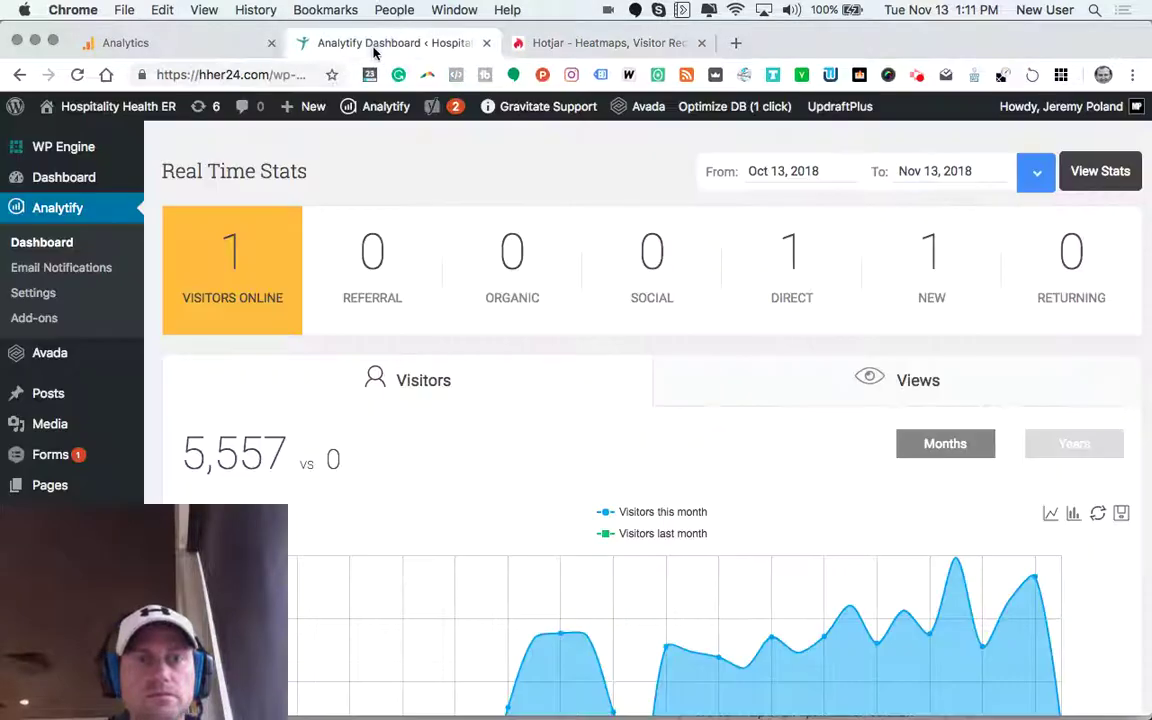
Show Google Analytics Home with 10 users, 10 sessions, 70% bounce rate, 2m 18s duration.
click(219, 45)
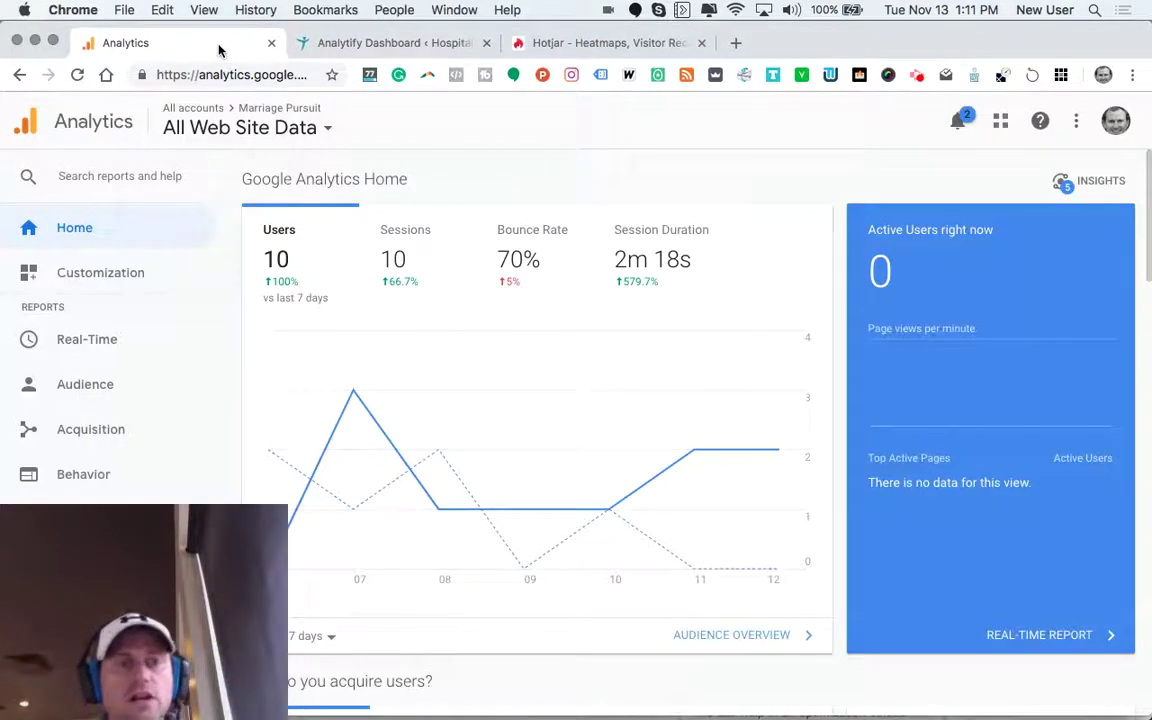